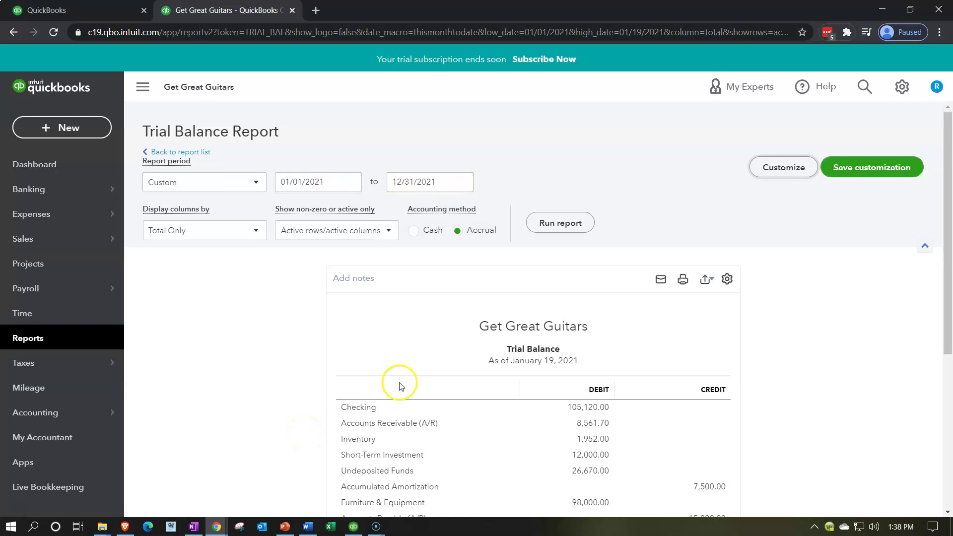
- Run the Trial Balance report for 01/01/2021 to 12/31/2021, review its accounts, and return to the company homepage
{"action": "left_click", "coordinate": [552, 224]}
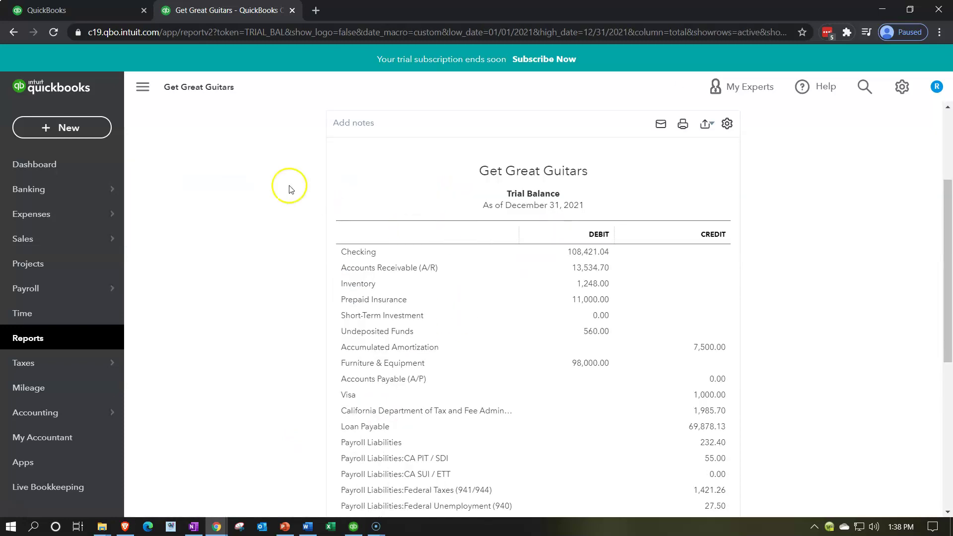
{"action": "left_click", "coordinate": [142, 88]}
{"action": "key", "text": "ctrl+plus"}
{"action": "key", "text": "ctrl+plus"}
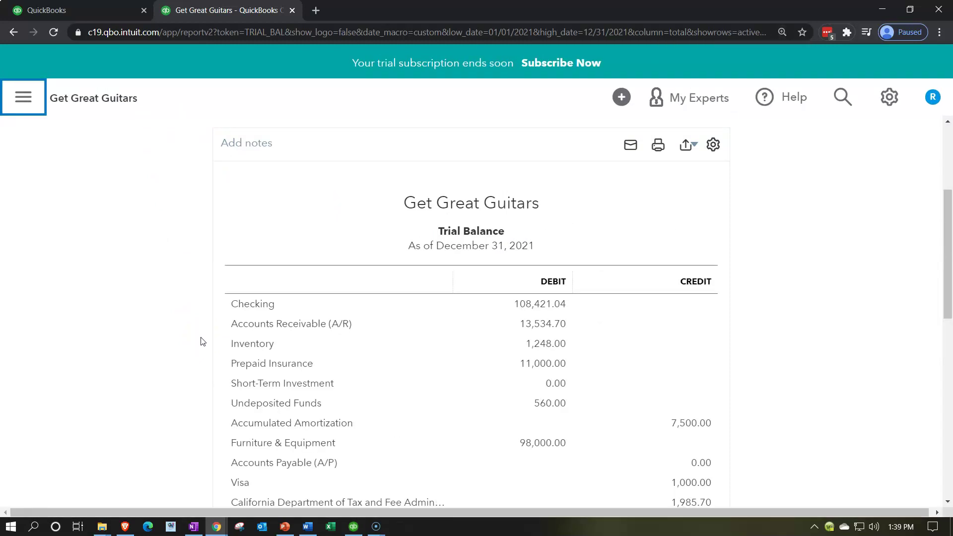
{"action": "scroll", "coordinate": [159, 283], "scroll_direction": "down", "scroll_amount": 1}
{"action": "scroll", "coordinate": [164, 288], "scroll_direction": "down", "scroll_amount": 1}
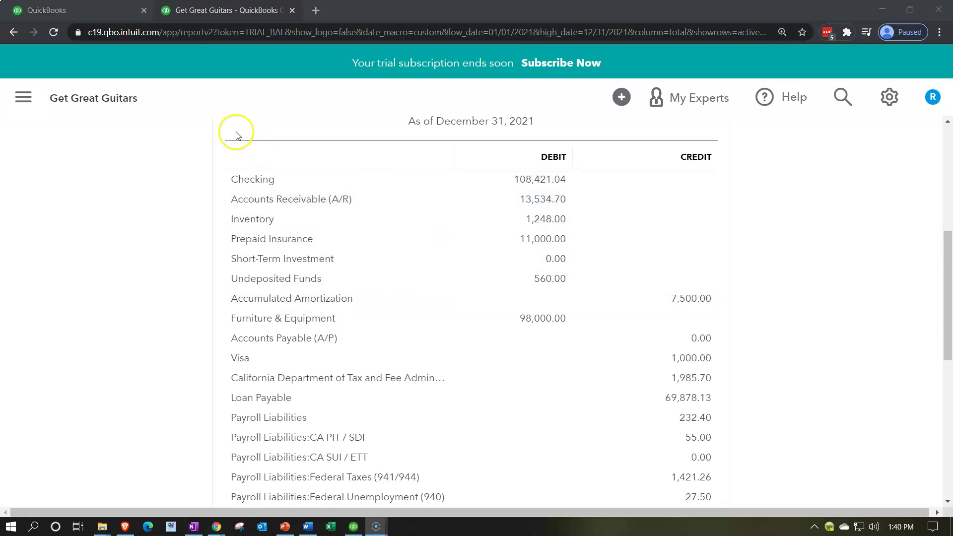
{"action": "left_click", "coordinate": [75, 15]}
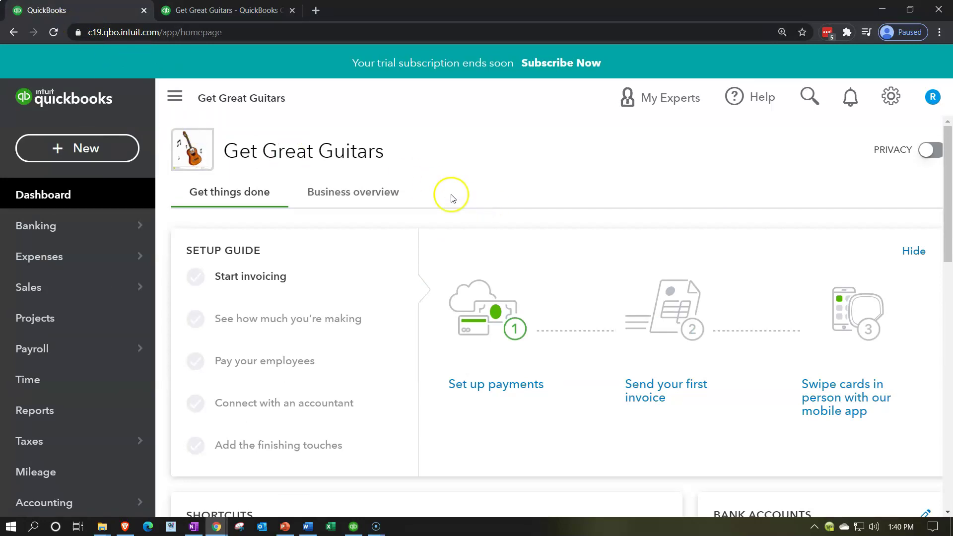
{"action": "left_click", "coordinate": [93, 147]}
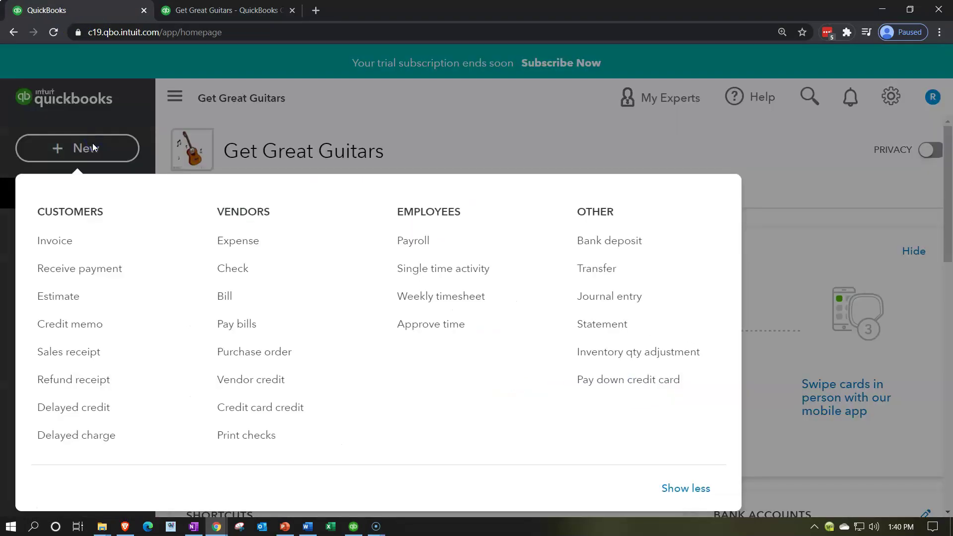
{"action": "left_click", "coordinate": [110, 269]}
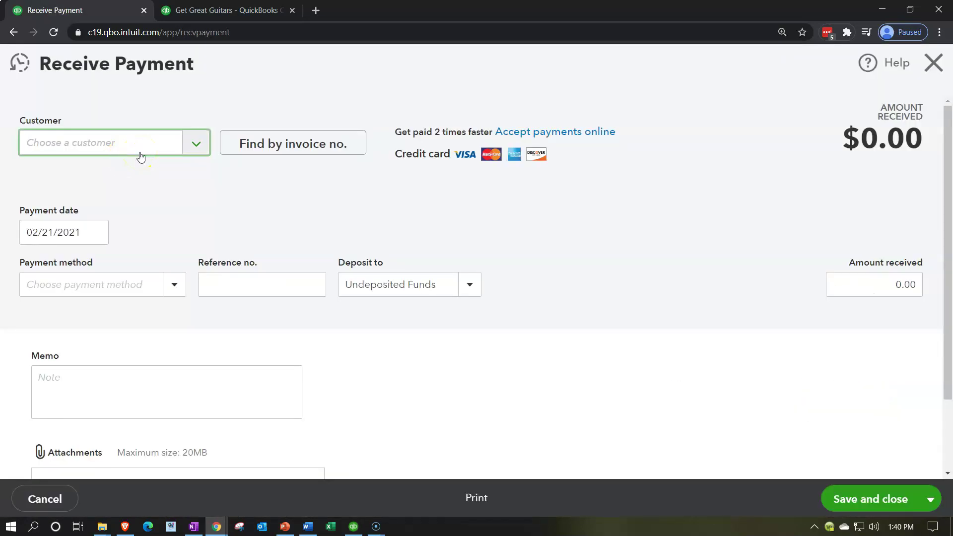
{"action": "left_click", "coordinate": [934, 63]}
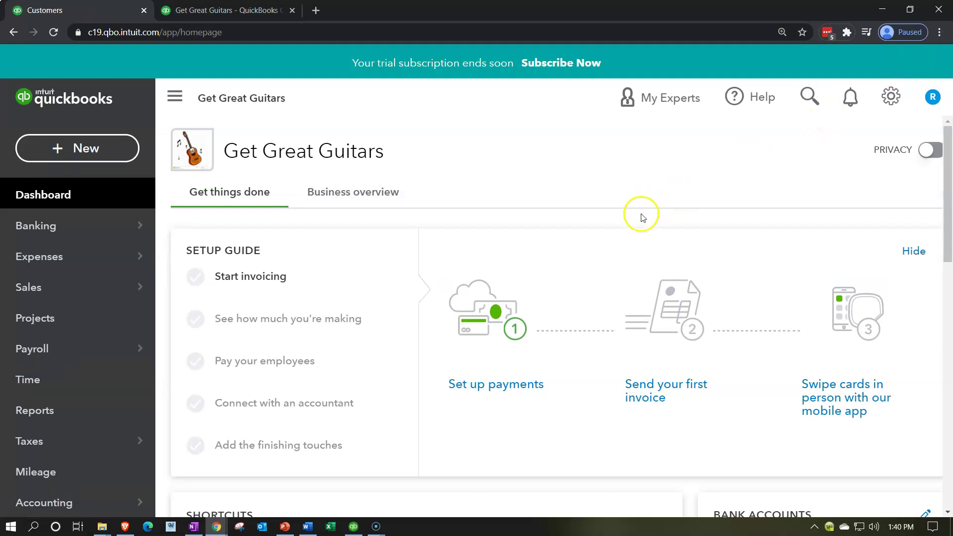
- Open the Music Stuff Store record from the customer list
{"action": "left_click", "coordinate": [43, 292]}
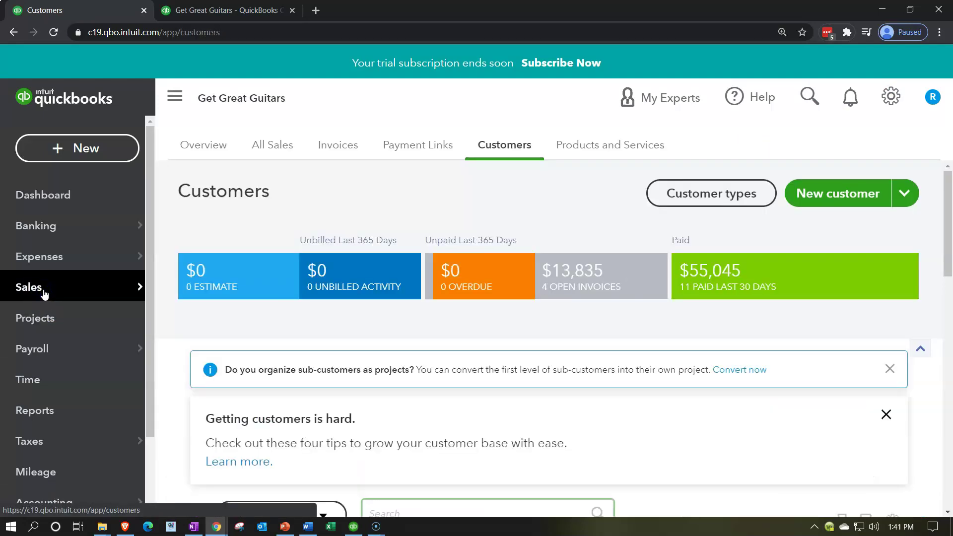
{"action": "left_click", "coordinate": [506, 152]}
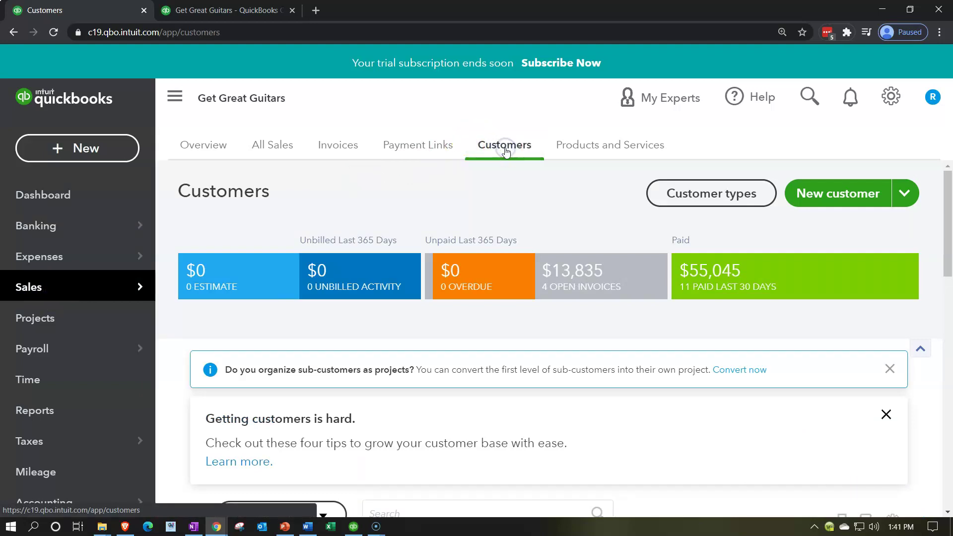
{"action": "left_click", "coordinate": [180, 98]}
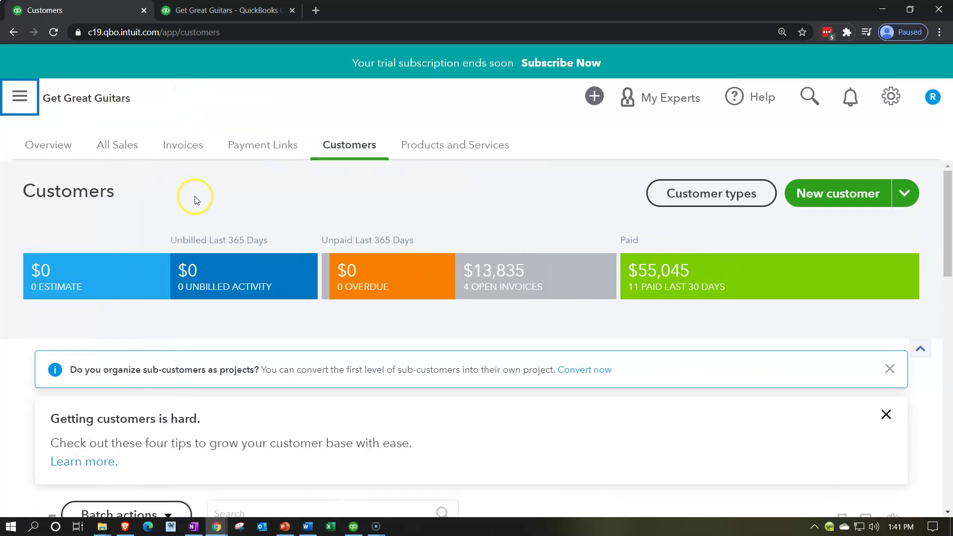
{"action": "key", "text": "ctrl+minus"}
{"action": "key", "text": "ctrl+minus"}
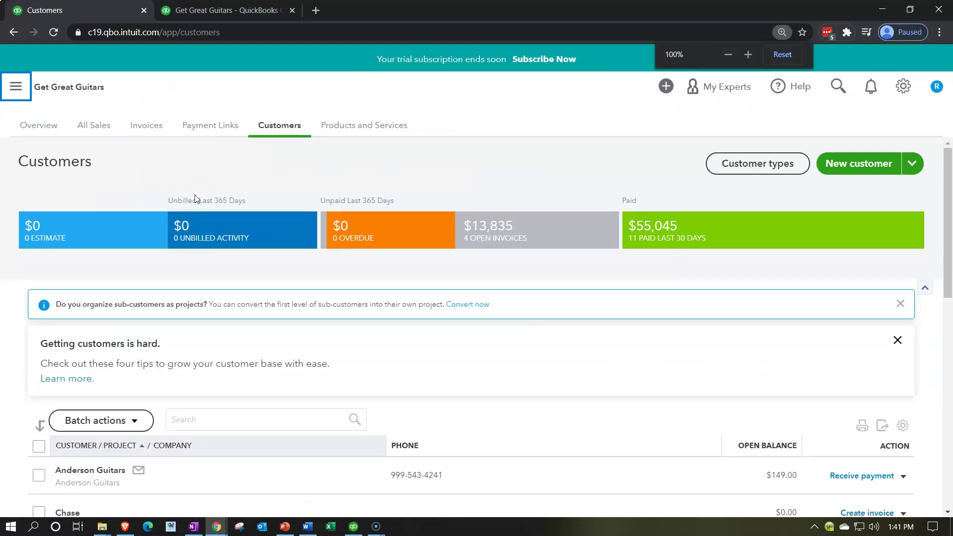
{"action": "scroll", "coordinate": [321, 278], "scroll_direction": "down", "scroll_amount": 4}
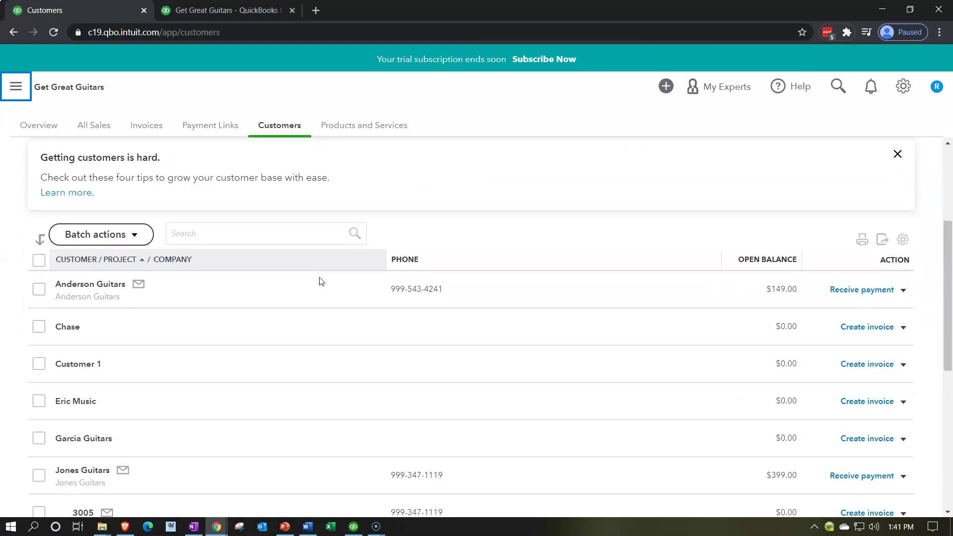
{"action": "scroll", "coordinate": [320, 281], "scroll_direction": "down", "scroll_amount": 2}
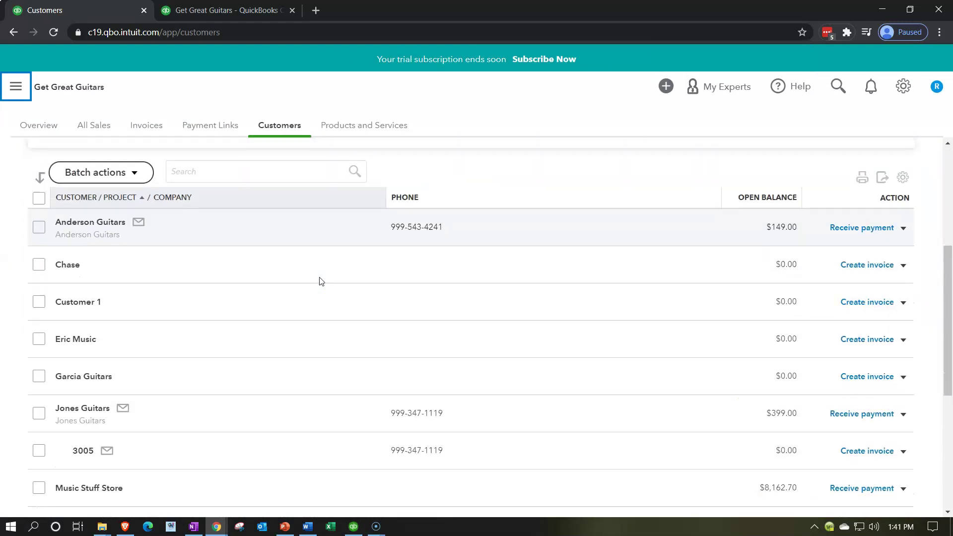
{"action": "scroll", "coordinate": [320, 281], "scroll_direction": "down", "scroll_amount": 5}
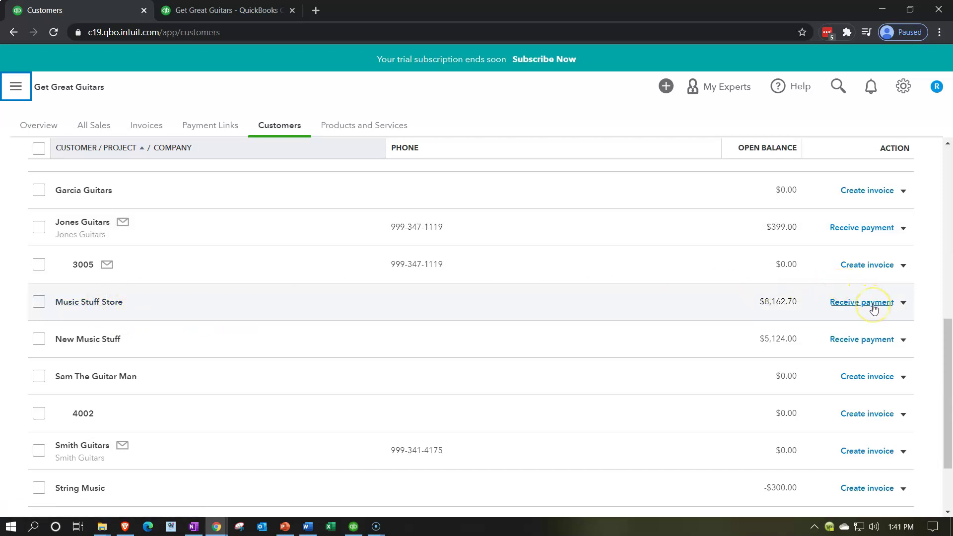
{"action": "left_click", "coordinate": [103, 301]}
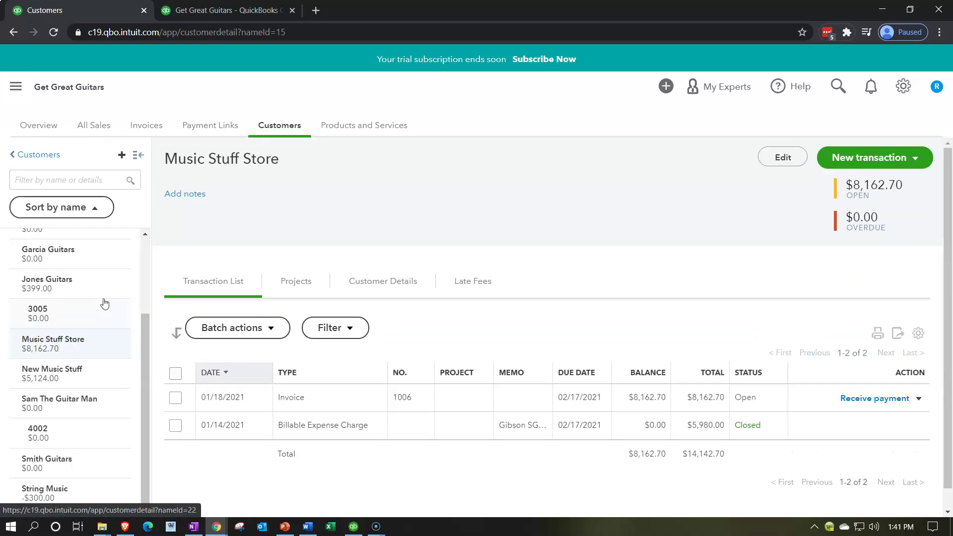
- Filter Music Stuff Store's transaction list to open invoices for all dates
{"action": "left_click", "coordinate": [291, 398]}
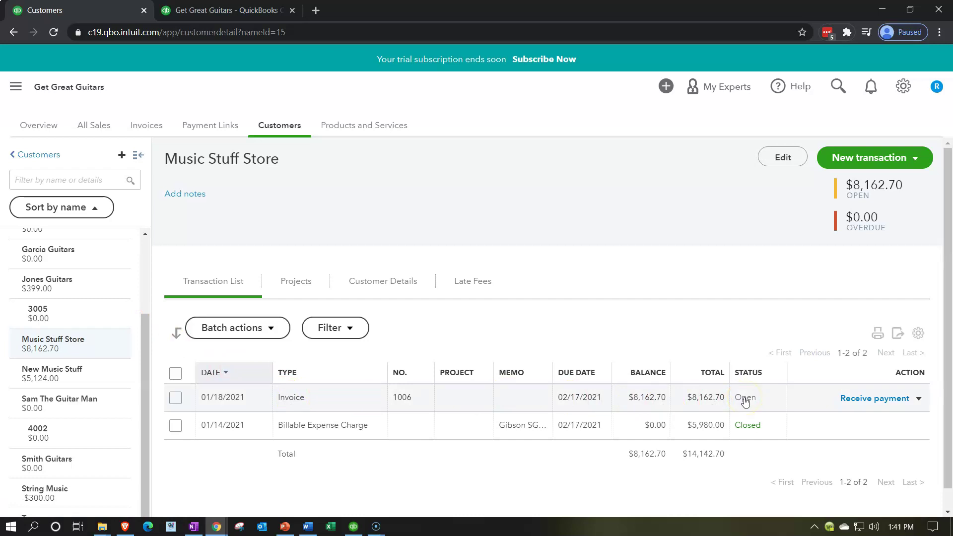
{"action": "left_click", "coordinate": [351, 329]}
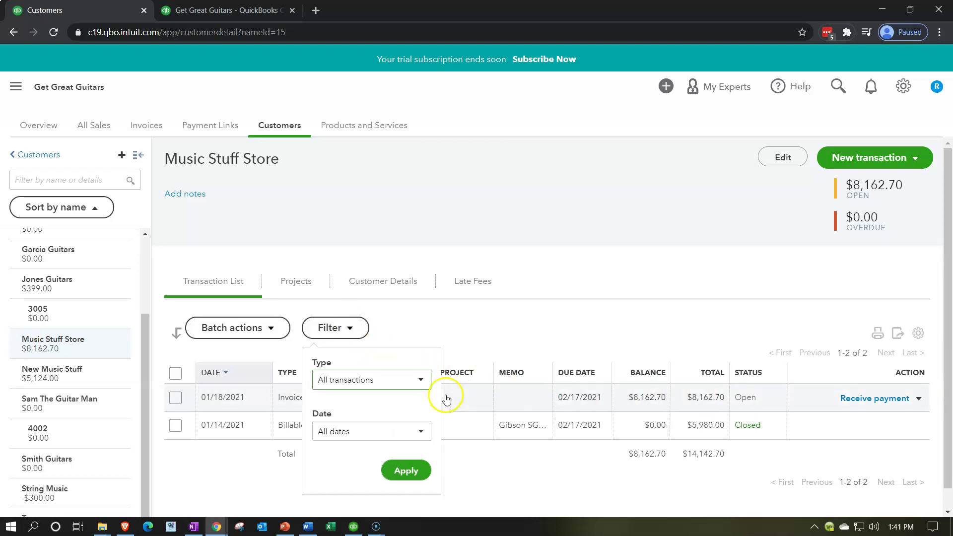
{"action": "left_click", "coordinate": [416, 380]}
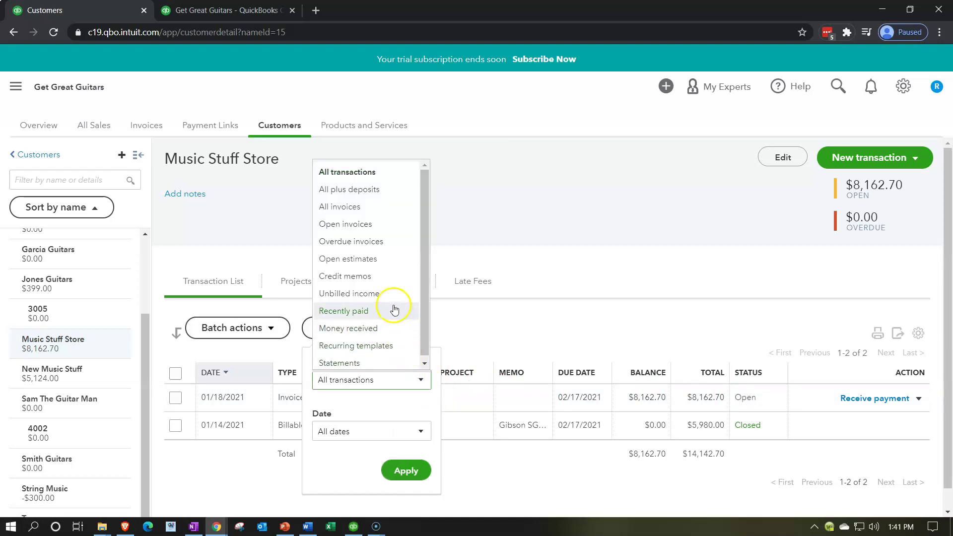
{"action": "left_click", "coordinate": [367, 227]}
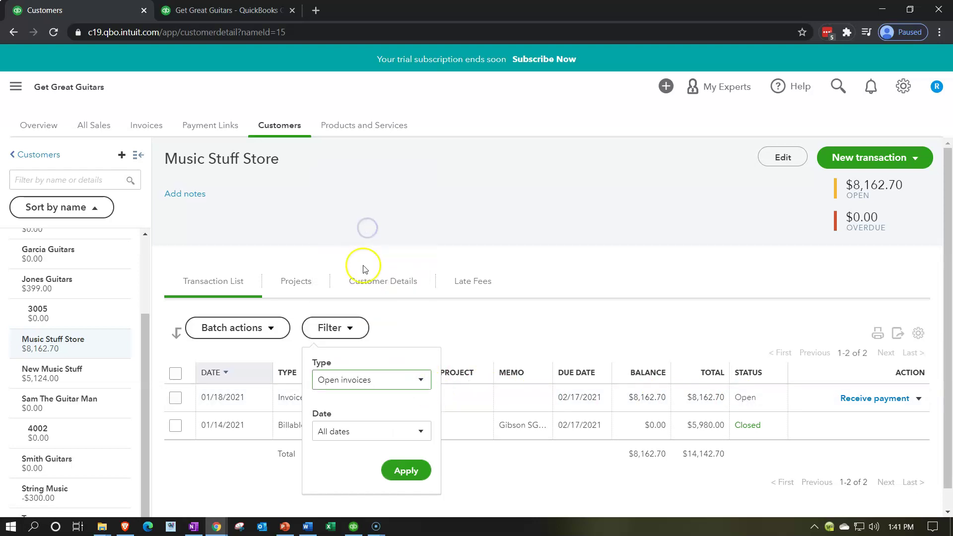
{"action": "left_click", "coordinate": [400, 470]}
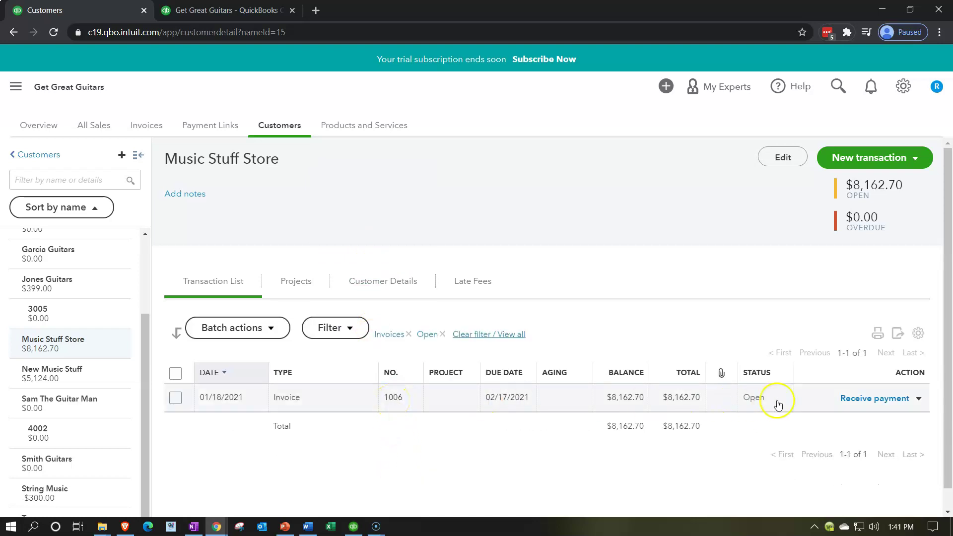
- Start receiving a payment against Music Stuff Store's invoice 1006 and set the payment date to 02/23/2021
{"action": "left_click", "coordinate": [872, 400]}
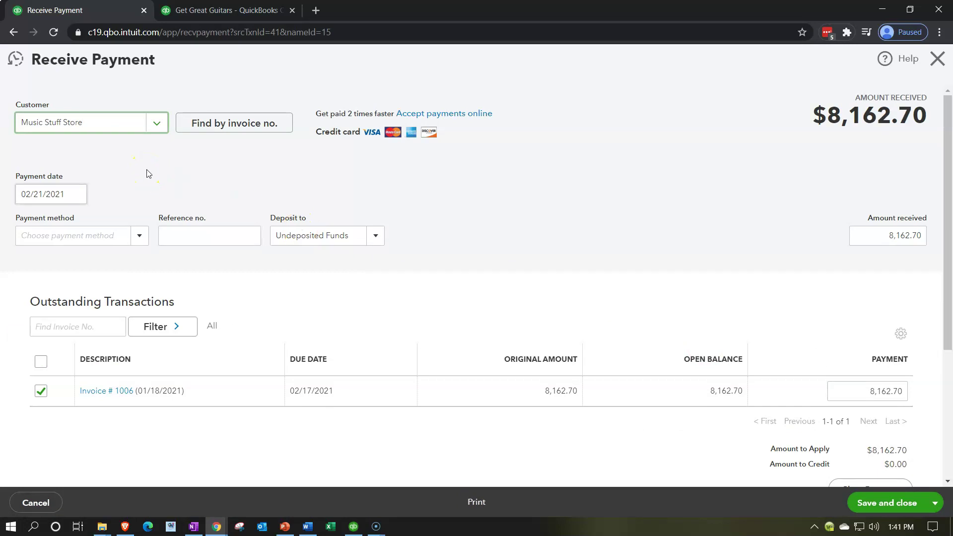
{"action": "key", "text": "Tab"}
{"action": "key", "text": "Tab"}
{"action": "key", "text": "Tab"}
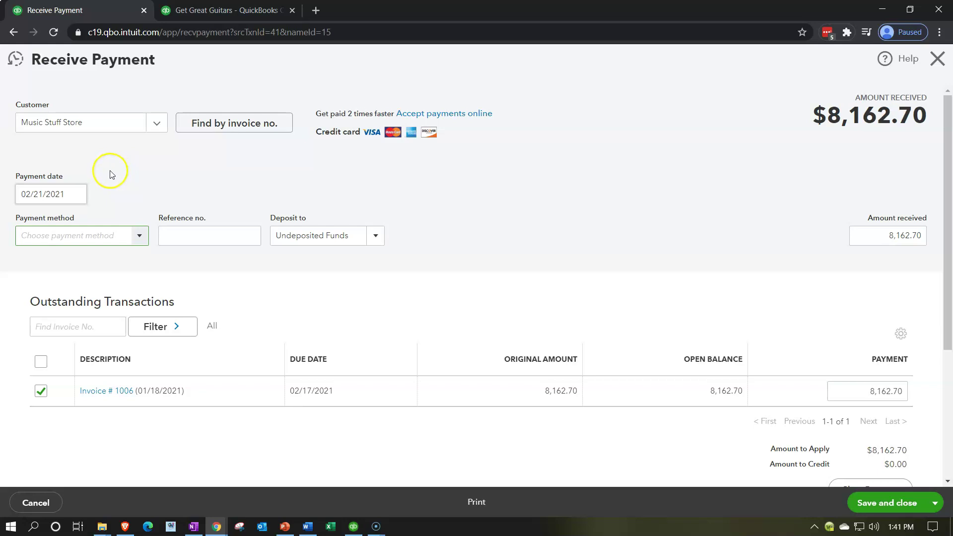
{"action": "left_click", "coordinate": [58, 193]}
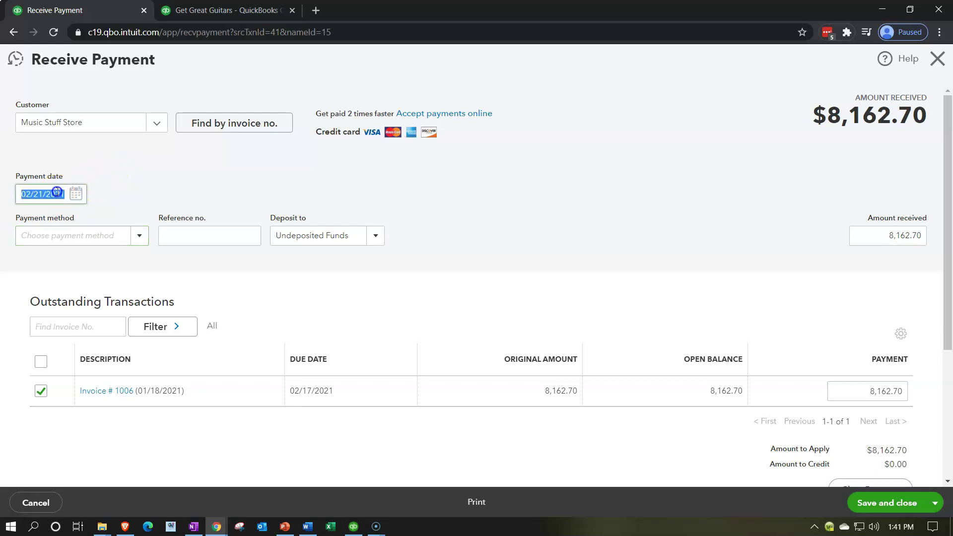
{"action": "key", "text": "plus"}
{"action": "key", "text": "Tab"}
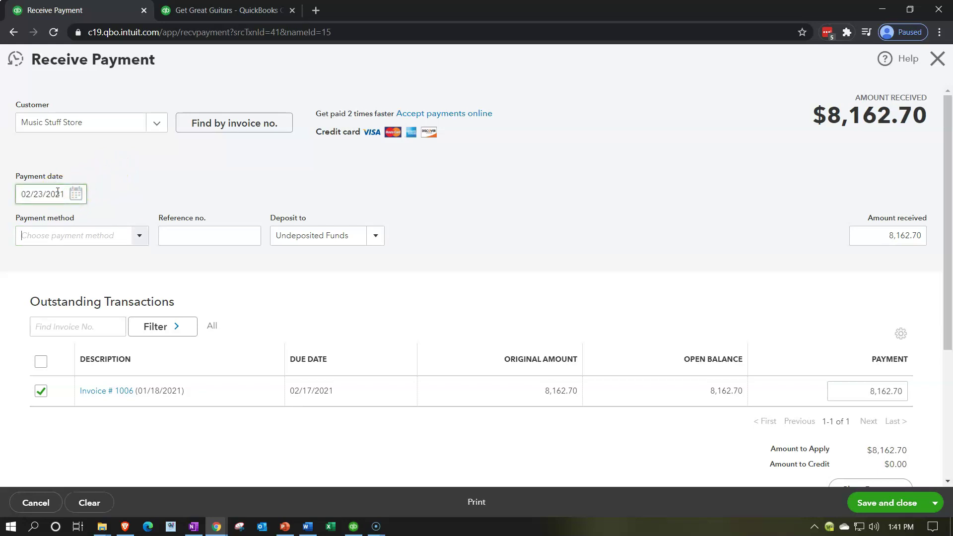
- Set the payment method to Cash
{"action": "type", "text": "Cah"}
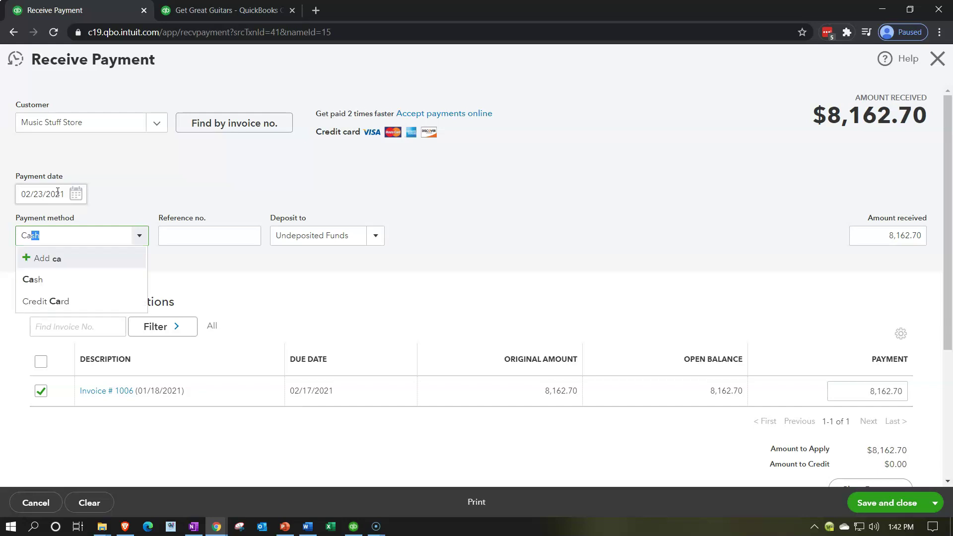
{"action": "key", "text": "BackSpace"}
{"action": "type", "text": "s"}
{"action": "key", "text": "Tab"}
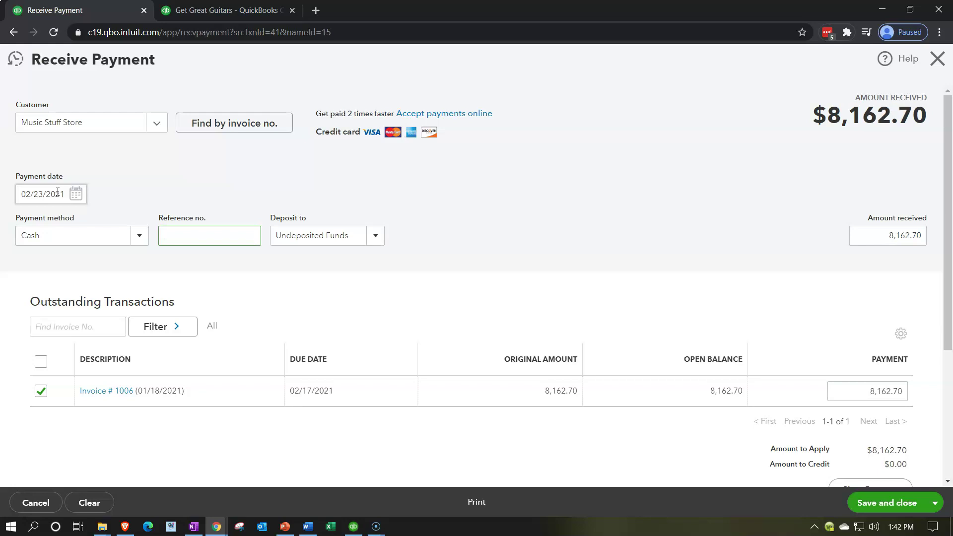
{"action": "key", "text": "Tab"}
{"action": "key", "text": "Tab"}
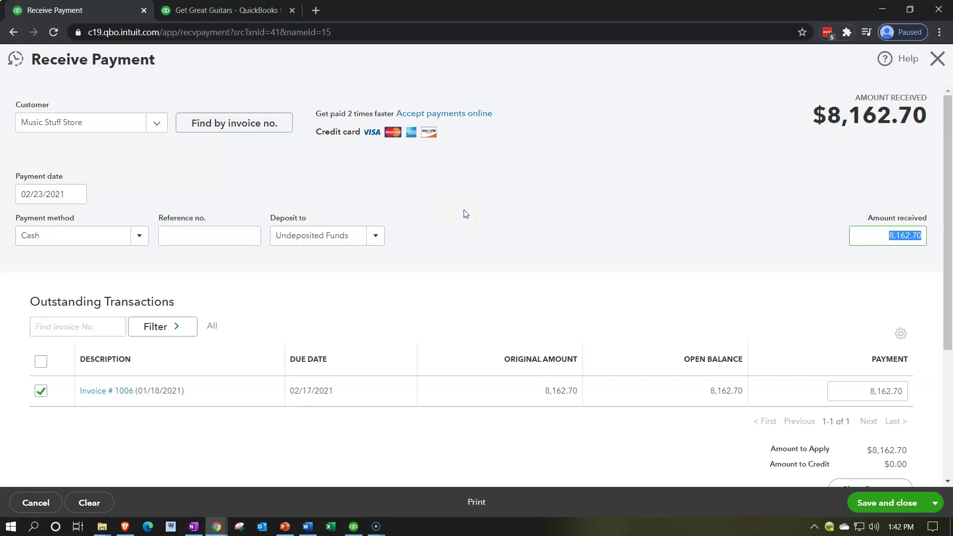
{"action": "left_click", "coordinate": [141, 234]}
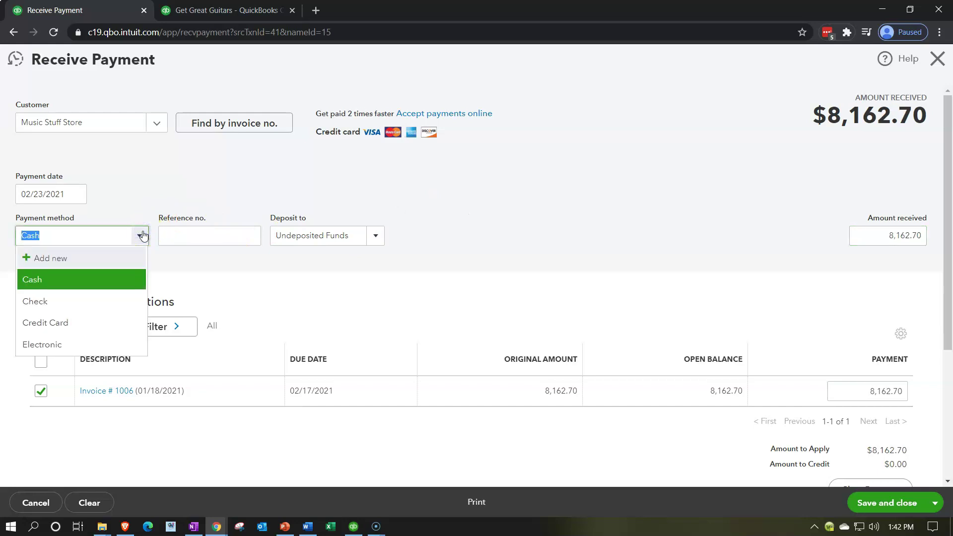
{"action": "left_click", "coordinate": [142, 235]}
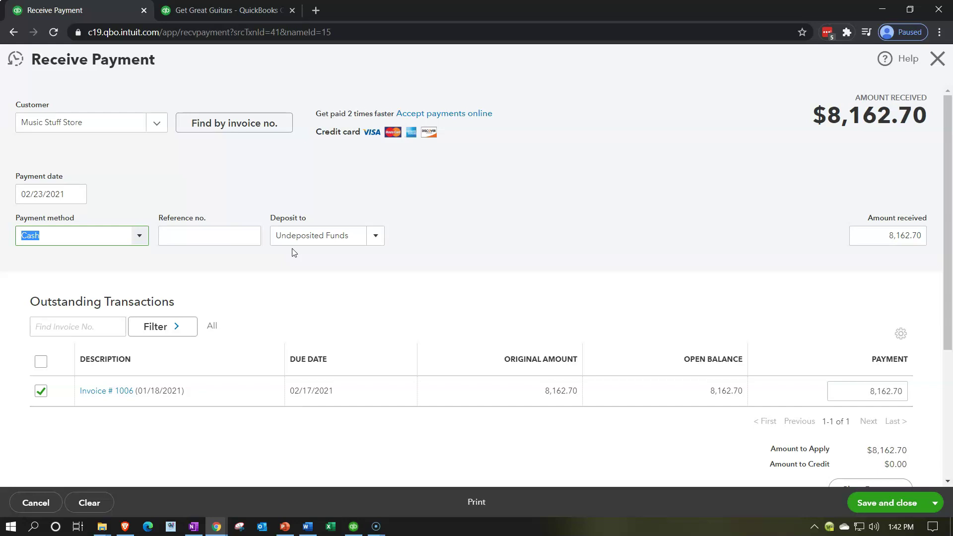
- Keep Undeposited Funds as the deposit account and save and close the 8,162.70 payment applied to invoice 1006
{"action": "key", "text": "Tab"}
{"action": "key", "text": "Tab"}
{"action": "key", "text": "Tab"}
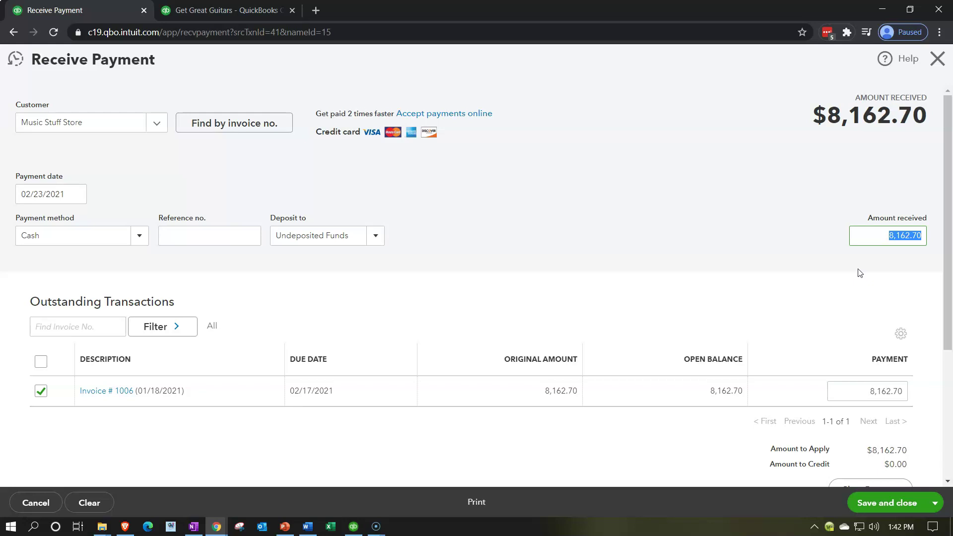
{"action": "scroll", "coordinate": [861, 272], "scroll_direction": "down", "scroll_amount": 2}
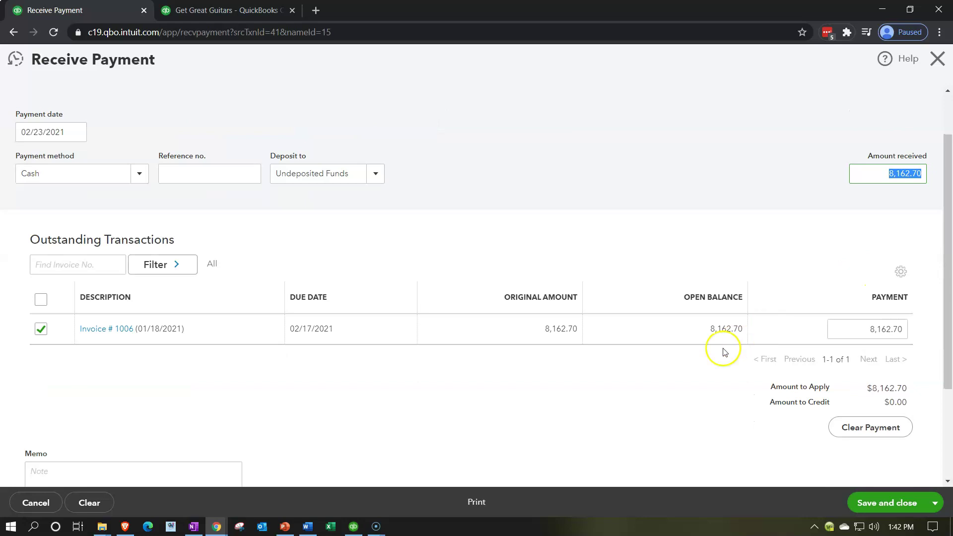
{"action": "left_click", "coordinate": [869, 503]}
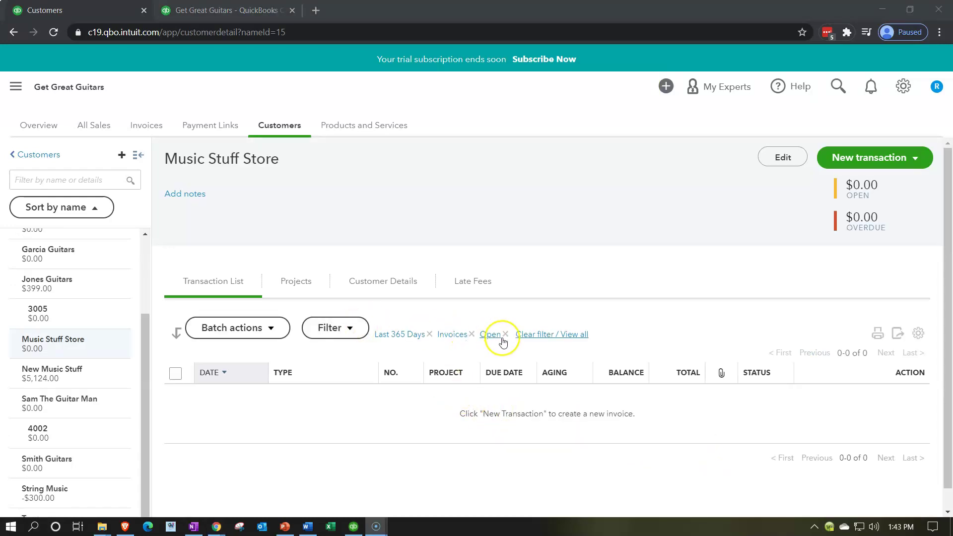
- Remove the Open, Invoices and Last 365 Days filters from Music Stuff Store's transaction list
{"action": "left_click", "coordinate": [508, 335]}
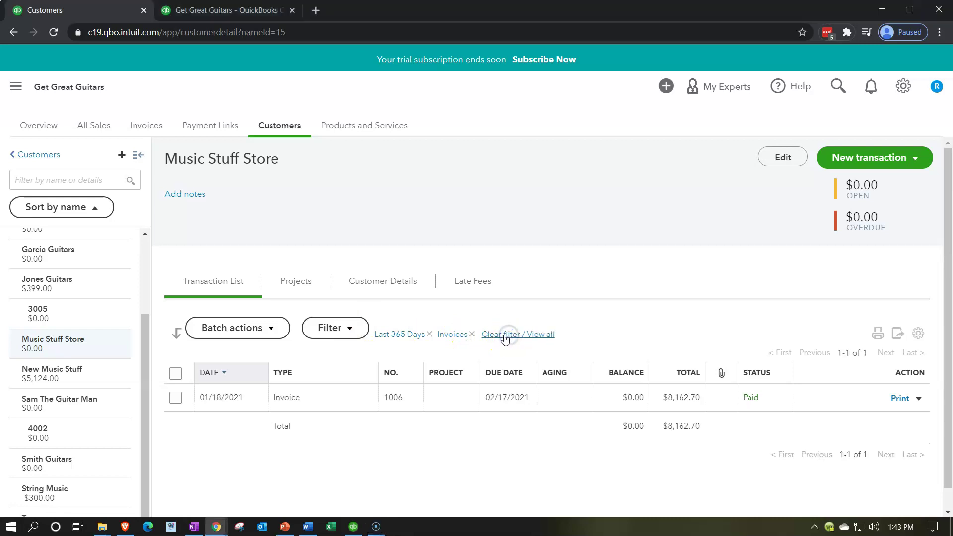
{"action": "left_click", "coordinate": [473, 335]}
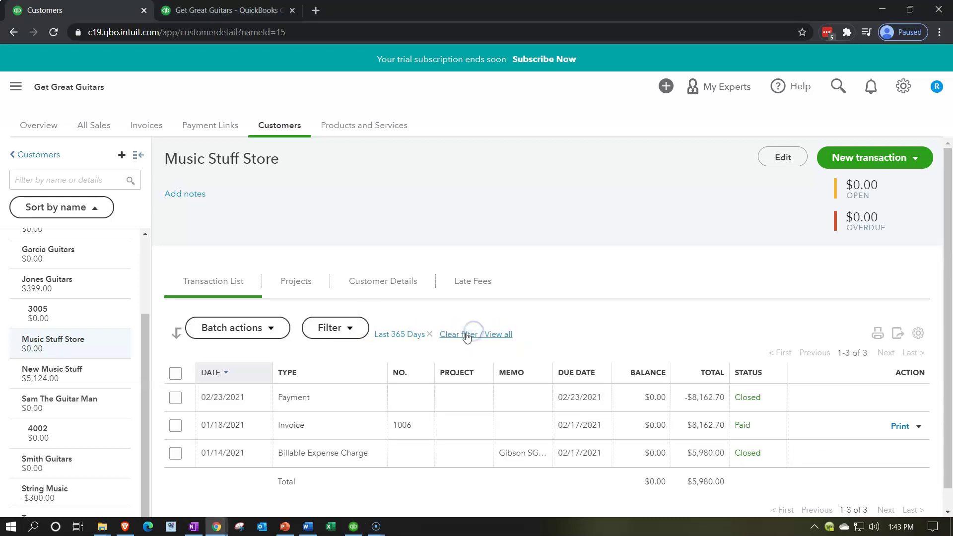
{"action": "left_click", "coordinate": [430, 335]}
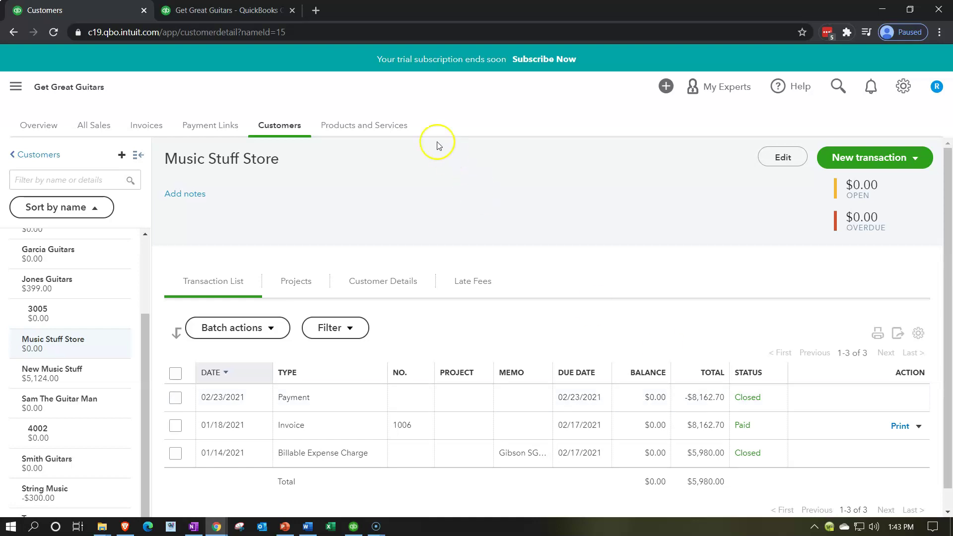
- Check the Music Stuff Store payment dated 02/23/2021 in the trial balance's Accounts Receivable transaction detail and return to the report summary
{"action": "left_click", "coordinate": [223, 11]}
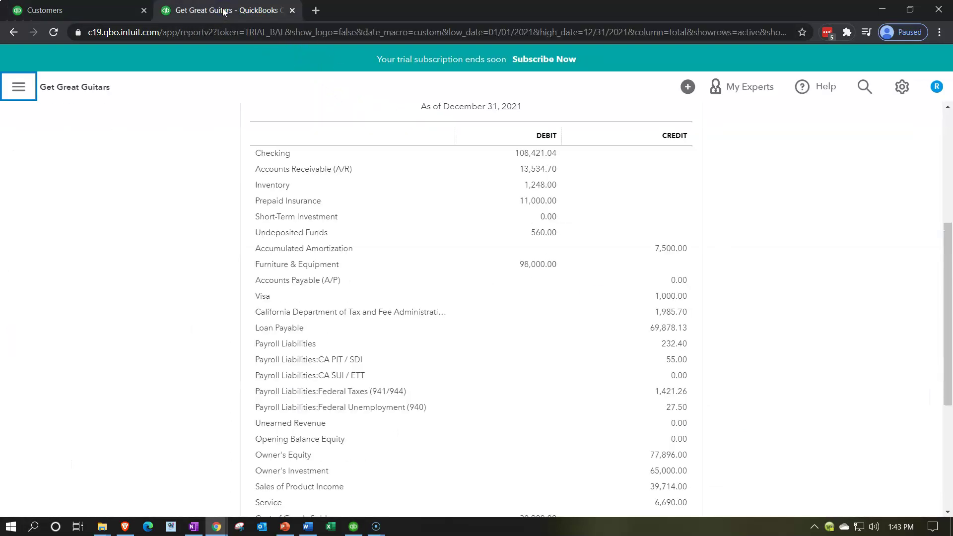
{"action": "key", "text": "ctrl+plus"}
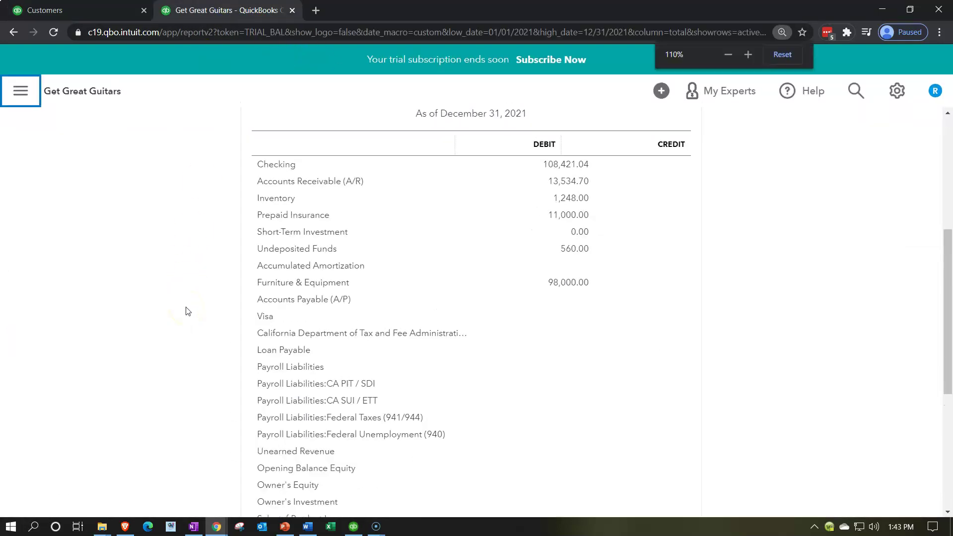
{"action": "key", "text": "ctrl+plus"}
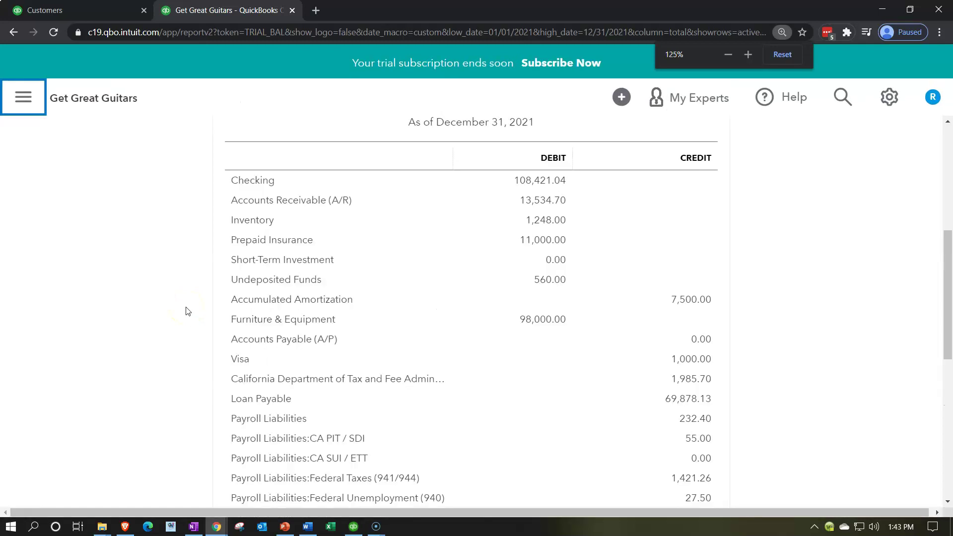
{"action": "left_click", "coordinate": [530, 202]}
{"action": "scroll", "coordinate": [523, 238], "scroll_direction": "down", "scroll_amount": 3}
{"action": "scroll", "coordinate": [517, 263], "scroll_direction": "down", "scroll_amount": 5}
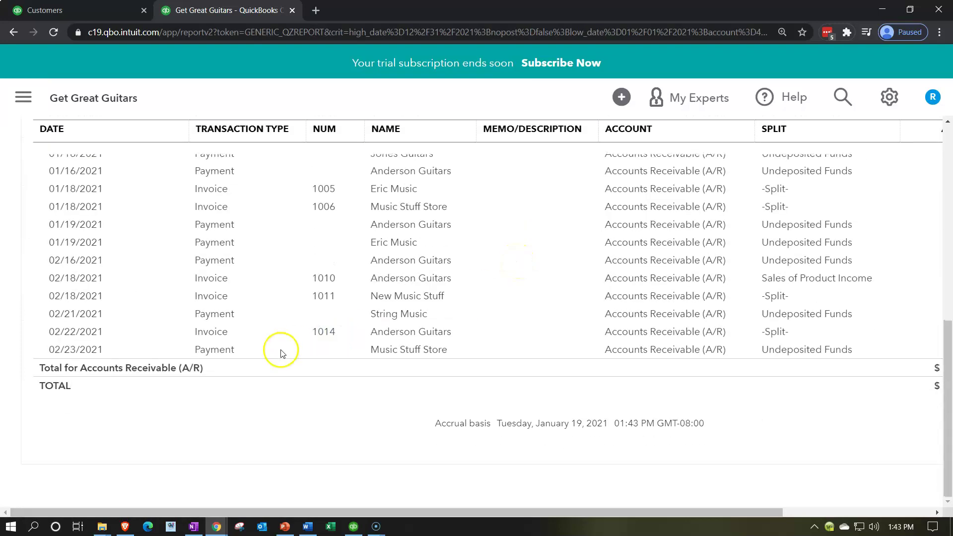
{"action": "mouse_move", "coordinate": [532, 512]}
{"action": "left_mouse_down"}
{"action": "mouse_move", "coordinate": [632, 514]}
{"action": "mouse_move", "coordinate": [522, 516]}
{"action": "left_mouse_up"}
{"action": "scroll", "coordinate": [213, 377], "scroll_direction": "up", "scroll_amount": 10}
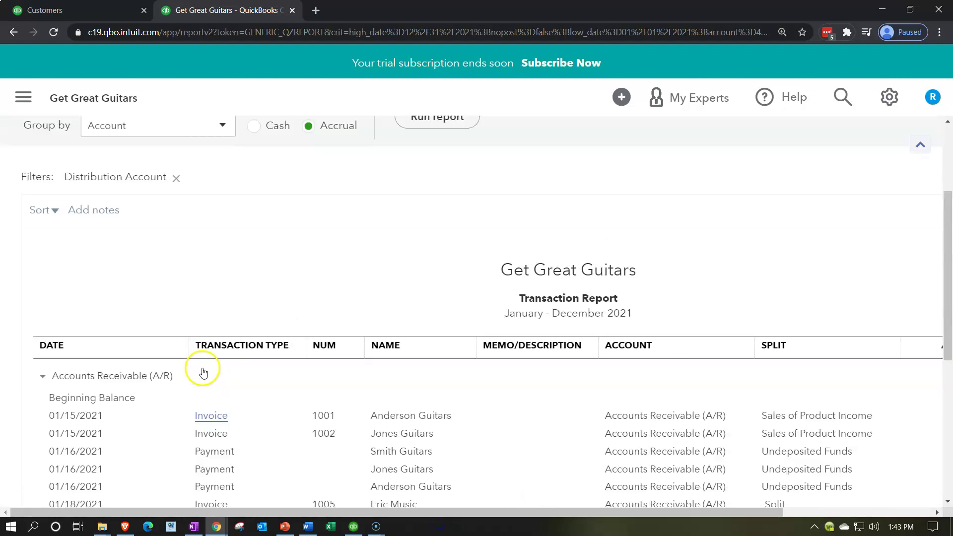
{"action": "scroll", "coordinate": [164, 249], "scroll_direction": "up", "scroll_amount": 2}
{"action": "left_click", "coordinate": [117, 179]}
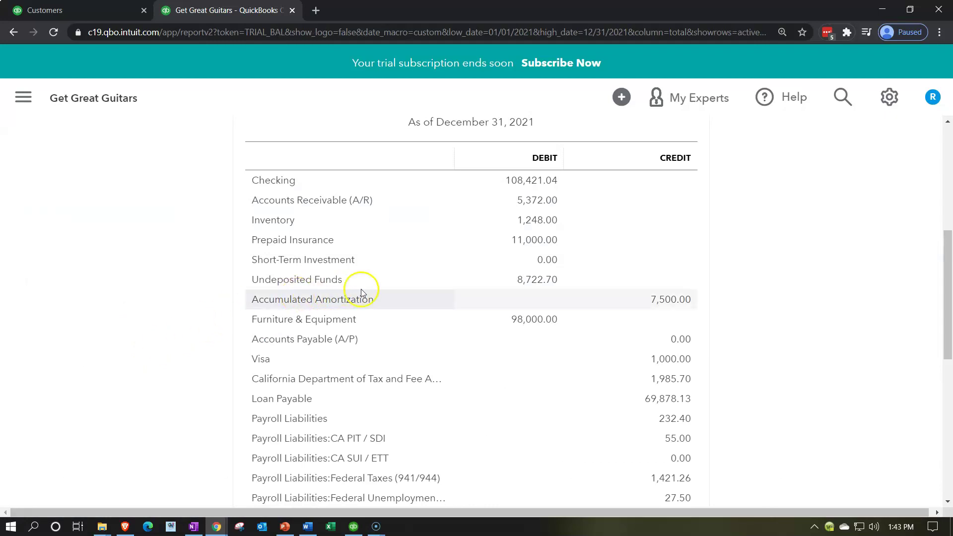
- Check the Music Stuff Store payment and its amount in the trial balance's Undeposited Funds transaction detail and return to the report summary
{"action": "left_click", "coordinate": [535, 284]}
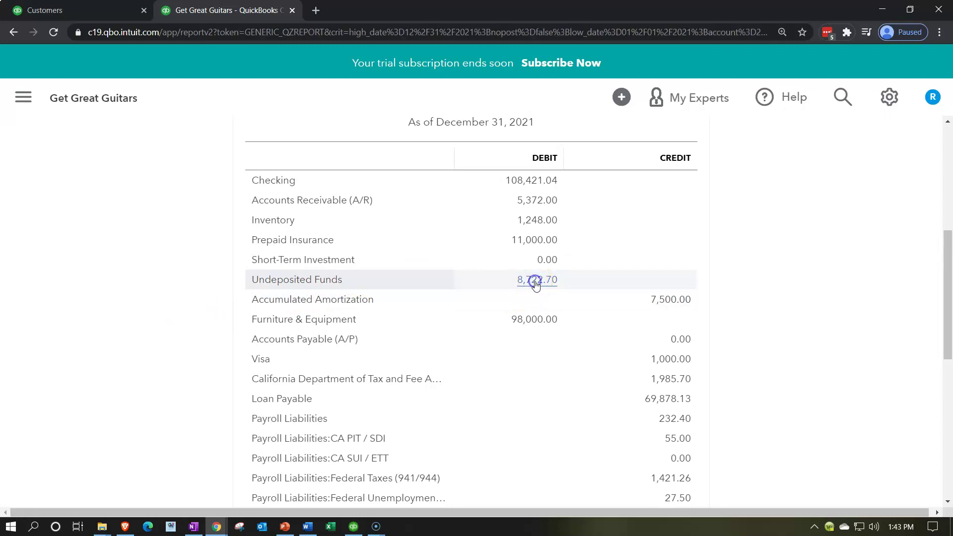
{"action": "scroll", "coordinate": [537, 284], "scroll_direction": "down", "scroll_amount": 7}
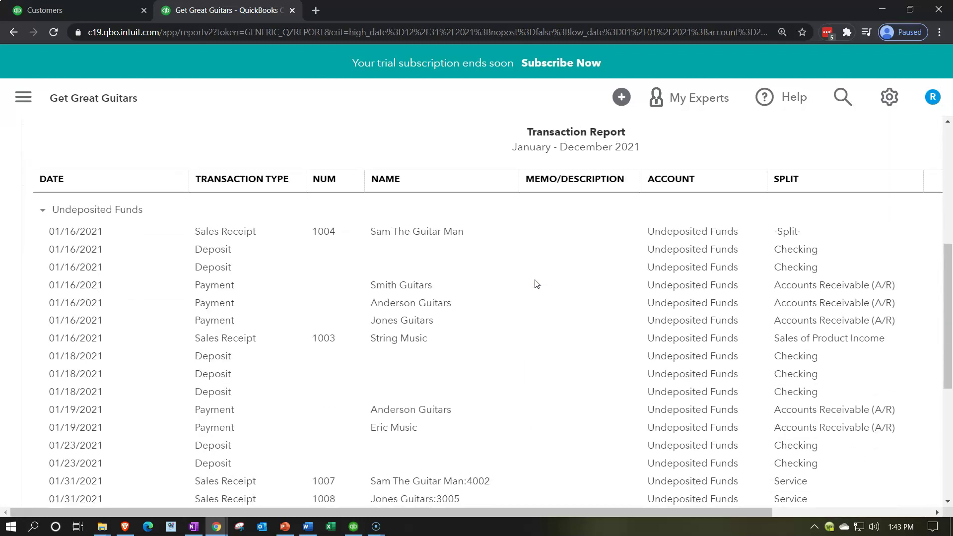
{"action": "scroll", "coordinate": [535, 284], "scroll_direction": "down", "scroll_amount": 1}
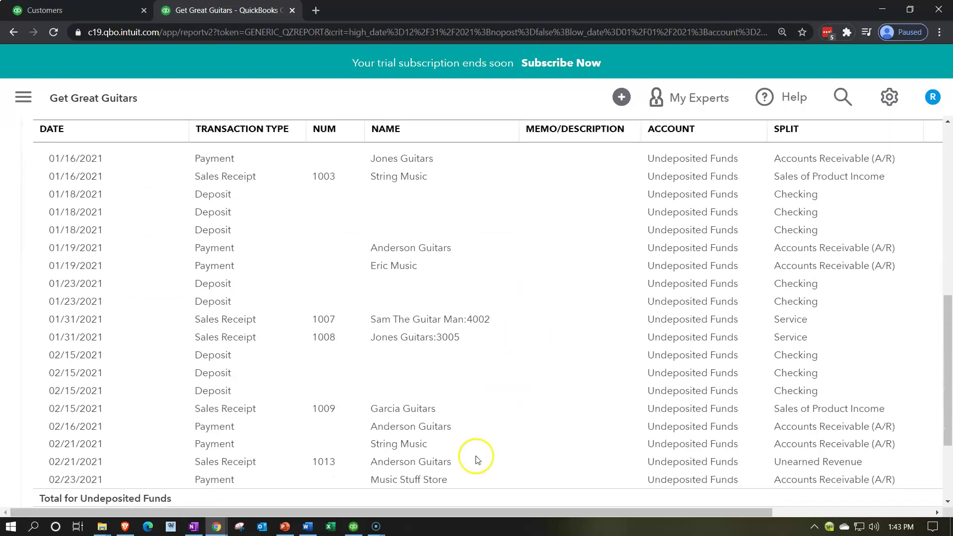
{"action": "left_click", "coordinate": [457, 514]}
{"action": "left_click_drag", "start_coordinate": [457, 514], "coordinate": [773, 514]}
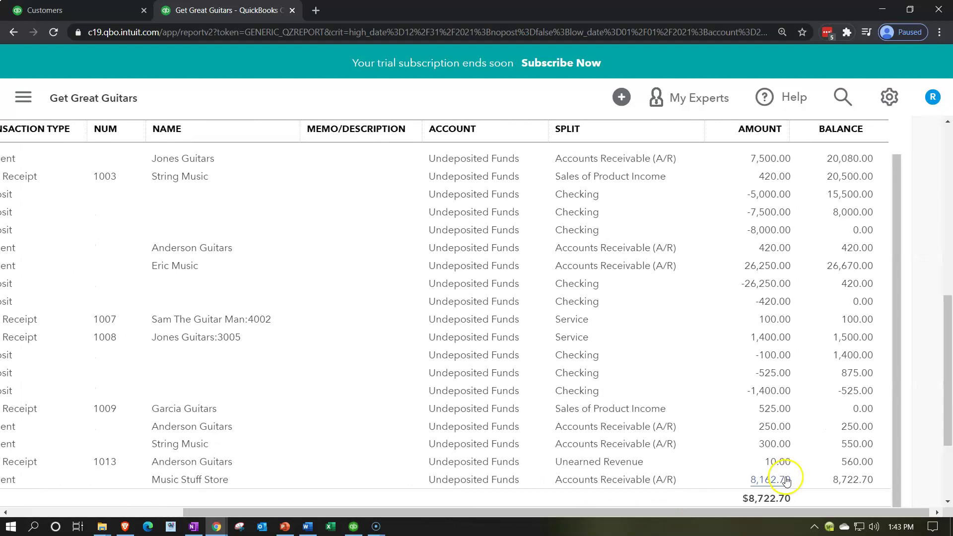
{"action": "left_click_drag", "start_coordinate": [781, 514], "coordinate": [472, 533]}
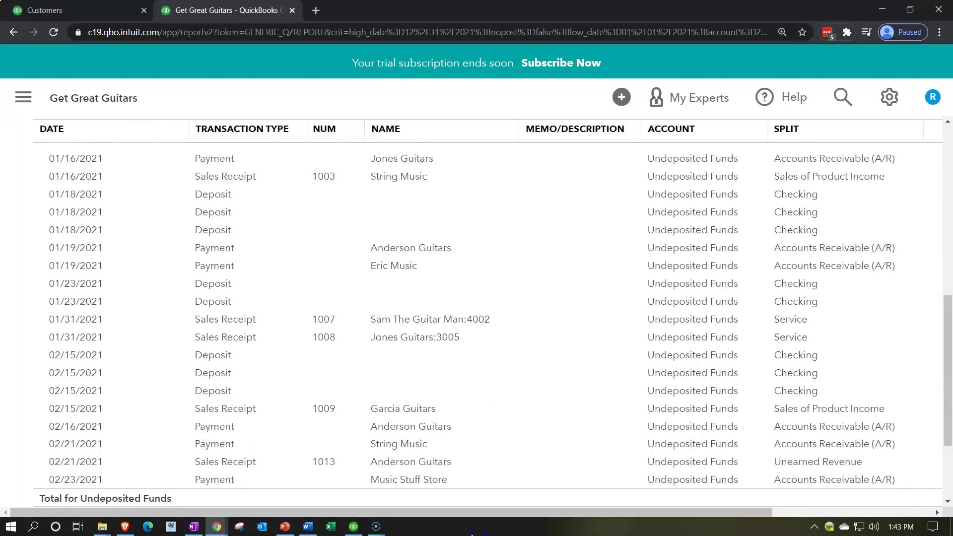
{"action": "scroll", "coordinate": [117, 393], "scroll_direction": "up", "scroll_amount": 9}
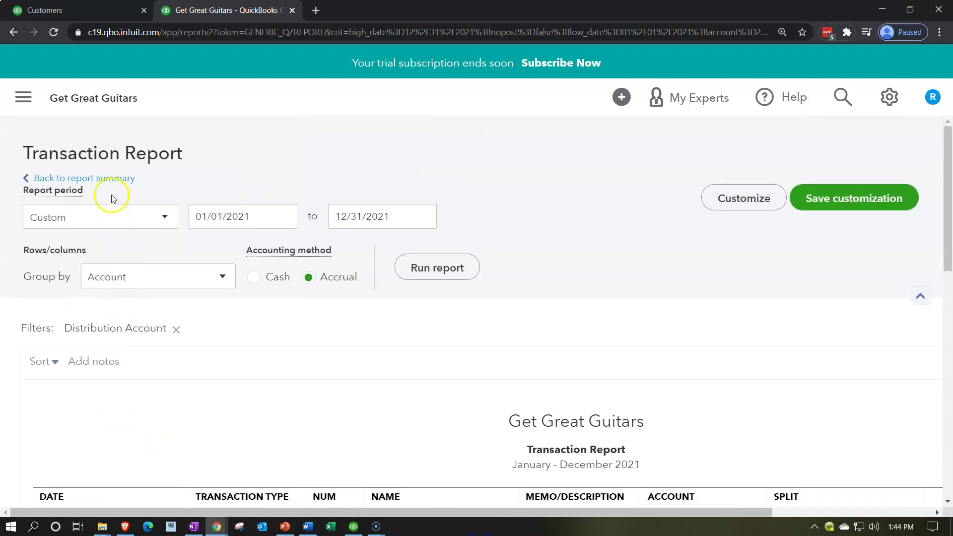
{"action": "left_click", "coordinate": [111, 178]}
{"action": "scroll", "coordinate": [111, 207], "scroll_direction": "down", "scroll_amount": 5}
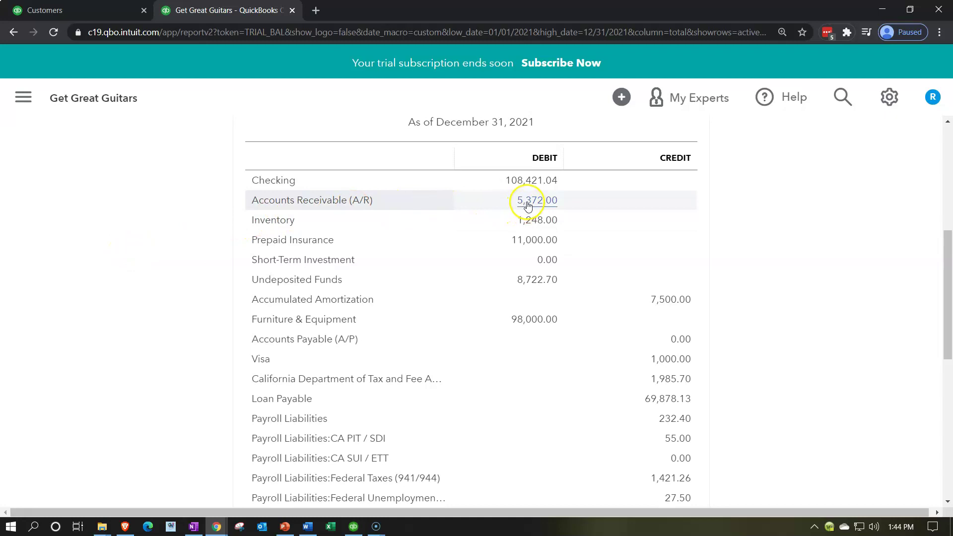
- Duplicate the trial balance's browser tab and open the list of reports in the copy
{"action": "right_click", "coordinate": [230, 11]}
{"action": "left_click", "coordinate": [253, 83]}
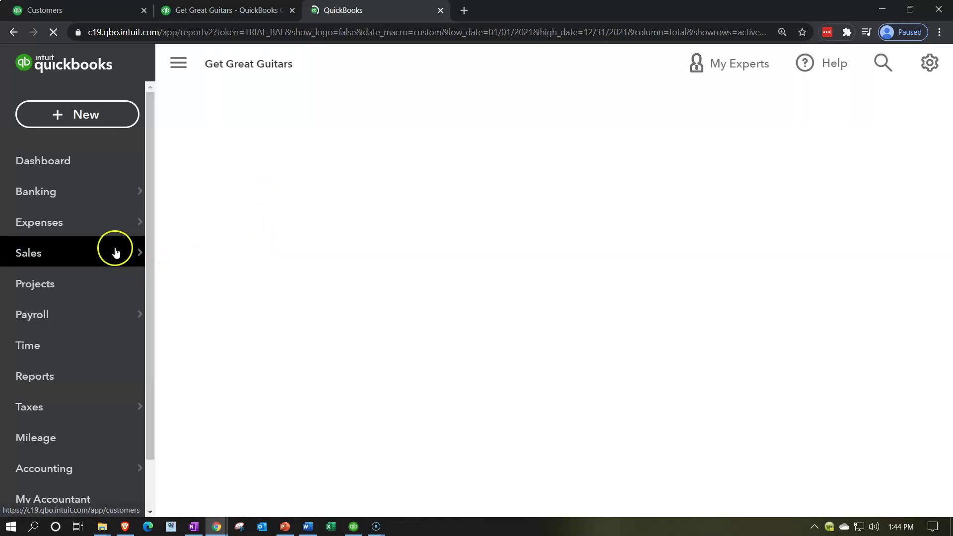
{"action": "mouse_move", "coordinate": [110, 250]}
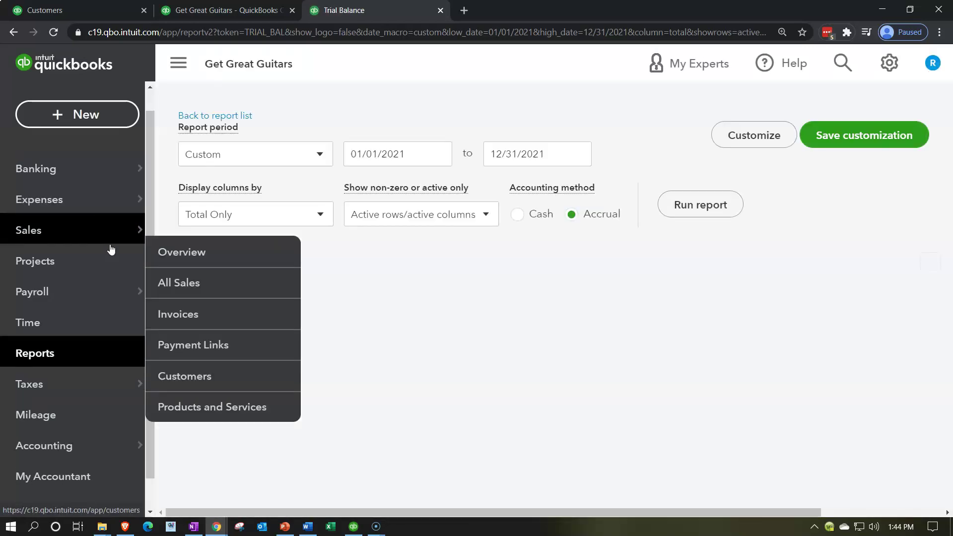
{"action": "scroll", "coordinate": [111, 244], "scroll_direction": "down", "scroll_amount": 5}
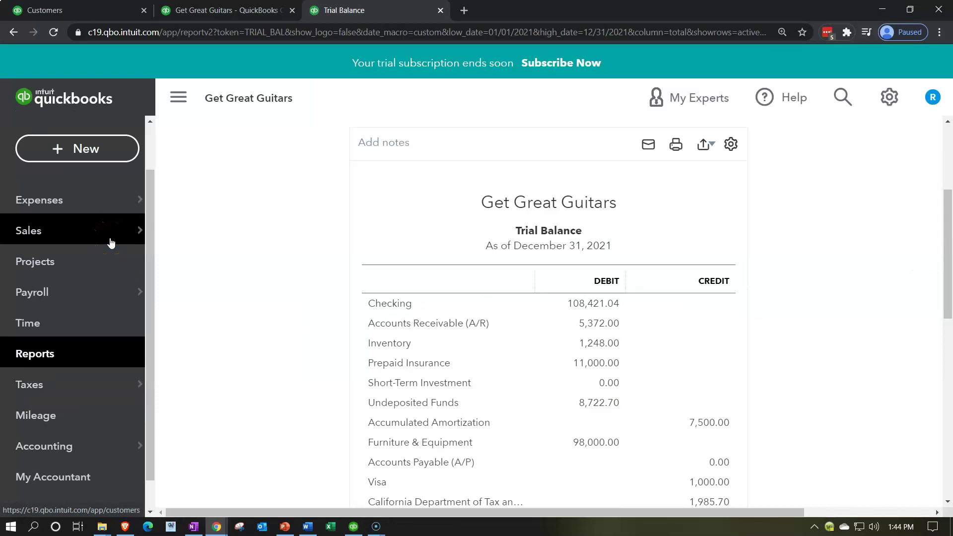
{"action": "left_click", "coordinate": [53, 354]}
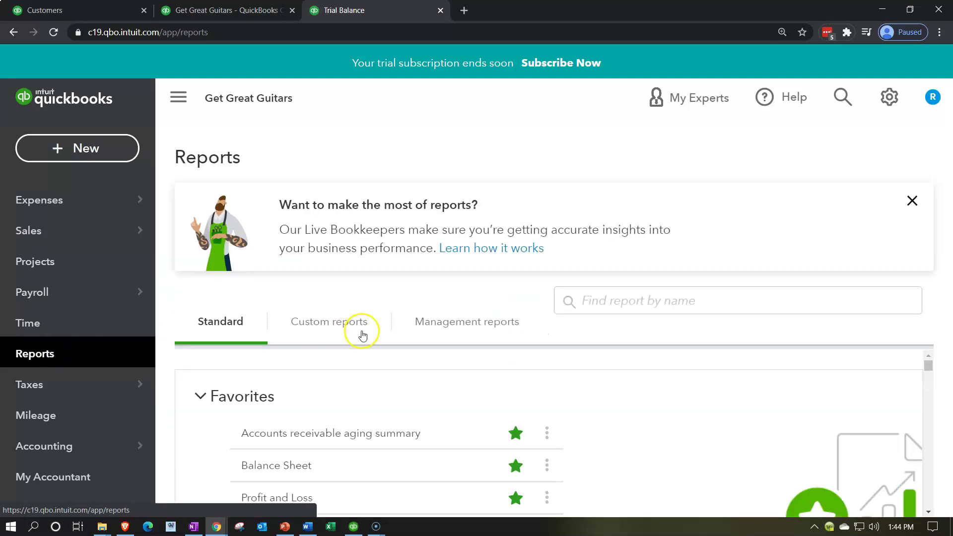
- Open the Customer Balance Detail report from the Who owes you group
{"action": "scroll", "coordinate": [630, 381], "scroll_direction": "down", "scroll_amount": 3}
{"action": "scroll", "coordinate": [633, 388], "scroll_direction": "down", "scroll_amount": 10}
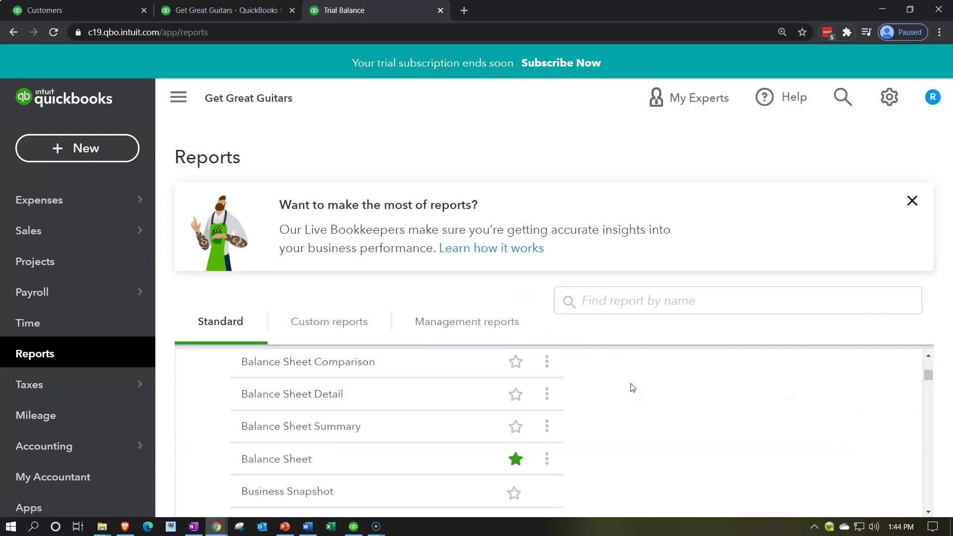
{"action": "scroll", "coordinate": [632, 388], "scroll_direction": "down", "scroll_amount": 3}
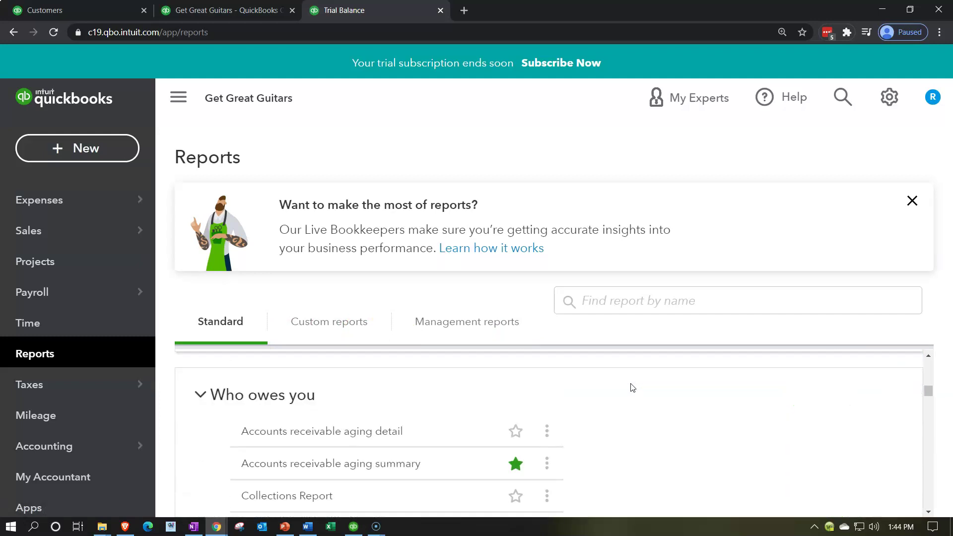
{"action": "scroll", "coordinate": [633, 388], "scroll_direction": "down", "scroll_amount": 3}
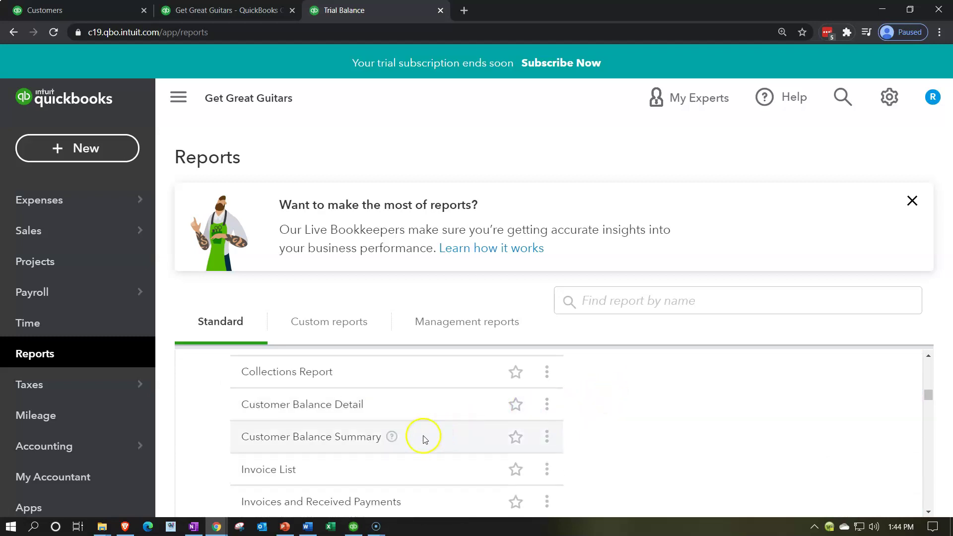
{"action": "left_click", "coordinate": [323, 405]}
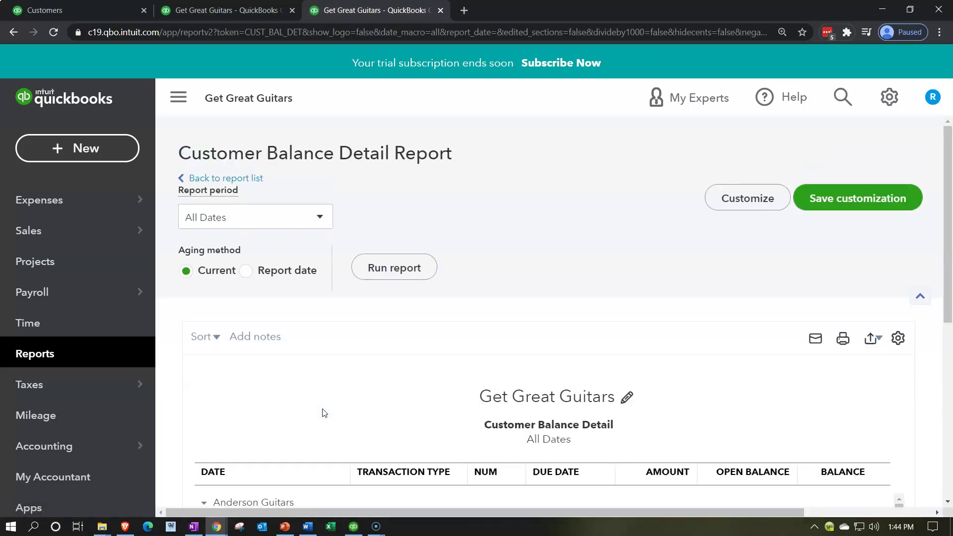
- Collapse the navigation sidebar and review the open invoices and total in the Customer Balance Detail report
{"action": "scroll", "coordinate": [323, 413], "scroll_direction": "down", "scroll_amount": 3}
{"action": "left_click", "coordinate": [182, 98]}
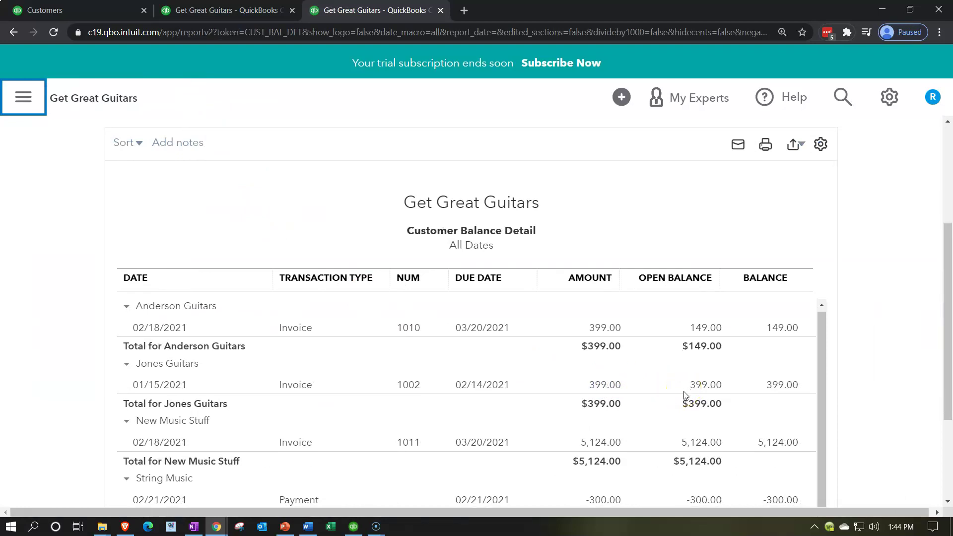
{"action": "scroll", "coordinate": [685, 395], "scroll_direction": "down", "scroll_amount": 3}
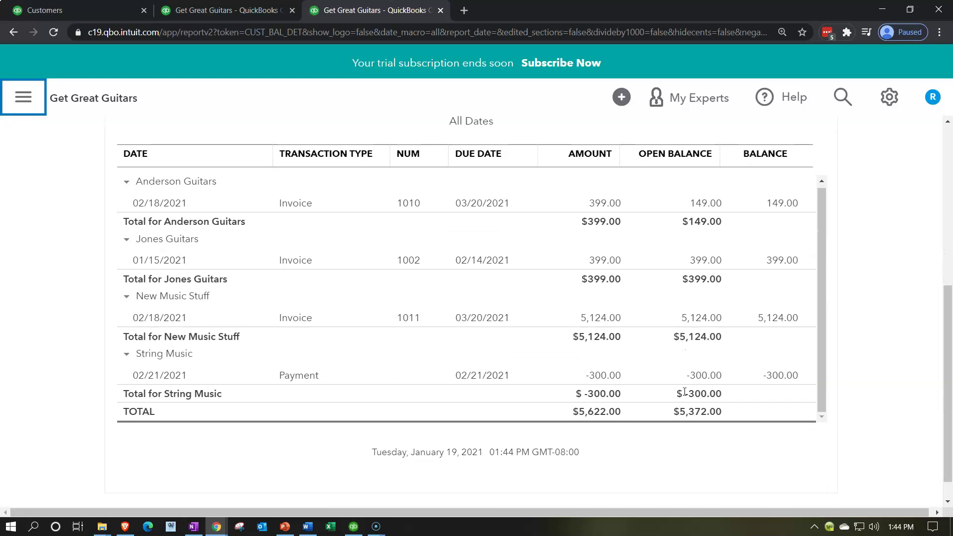
{"action": "scroll", "coordinate": [689, 336], "scroll_direction": "up", "scroll_amount": 6}
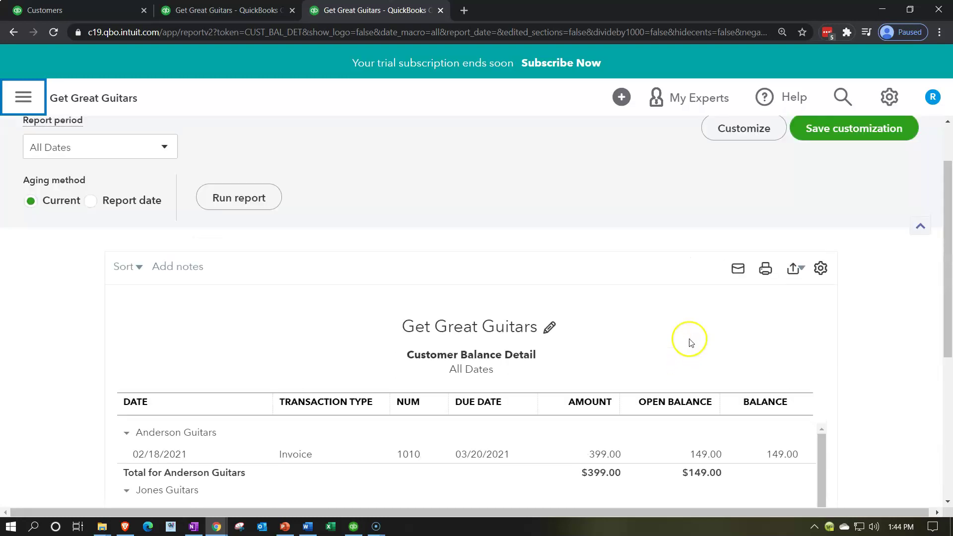
- Customize the Customer Balance Detail report with the A/R Paid filter set to All and run it
{"action": "left_click", "coordinate": [718, 191]}
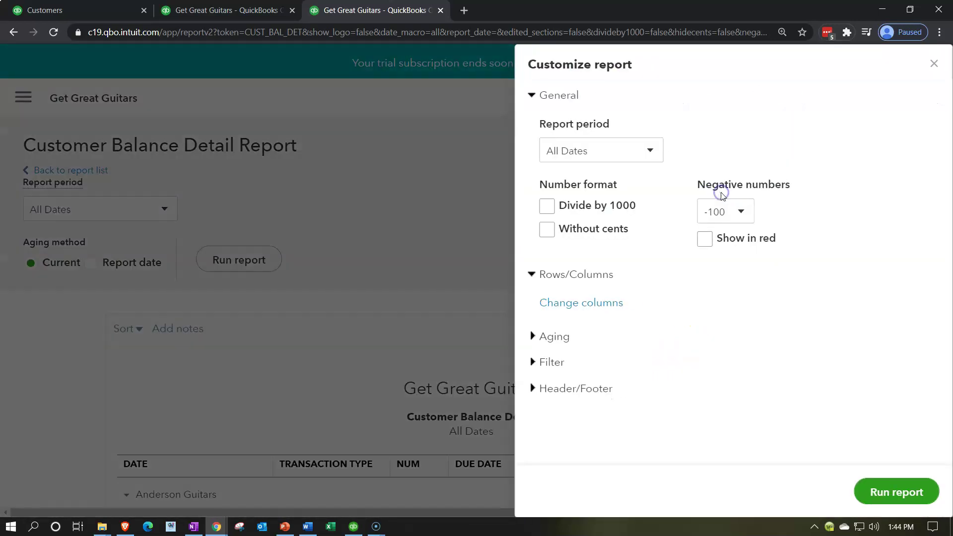
{"action": "left_click", "coordinate": [534, 363]}
{"action": "scroll", "coordinate": [536, 364], "scroll_direction": "down", "scroll_amount": 3}
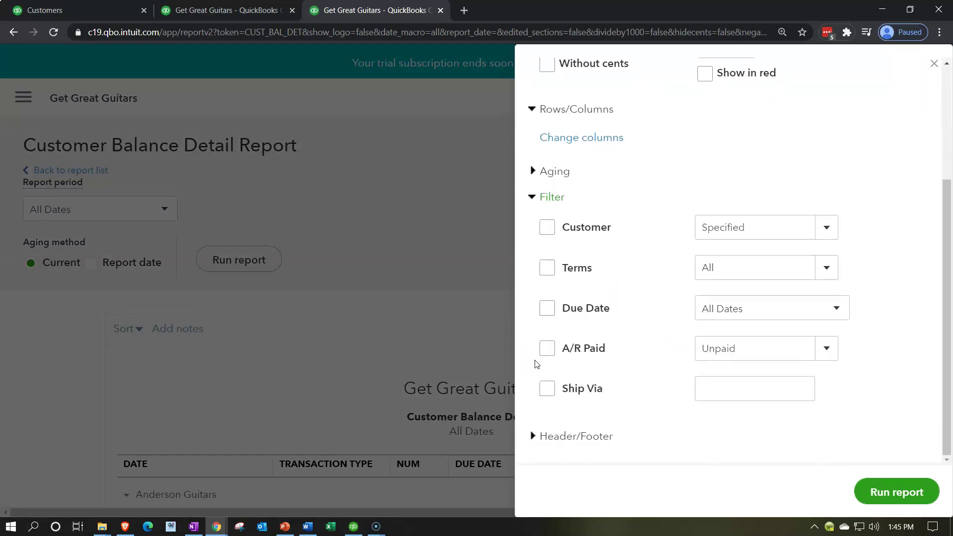
{"action": "left_click", "coordinate": [547, 348]}
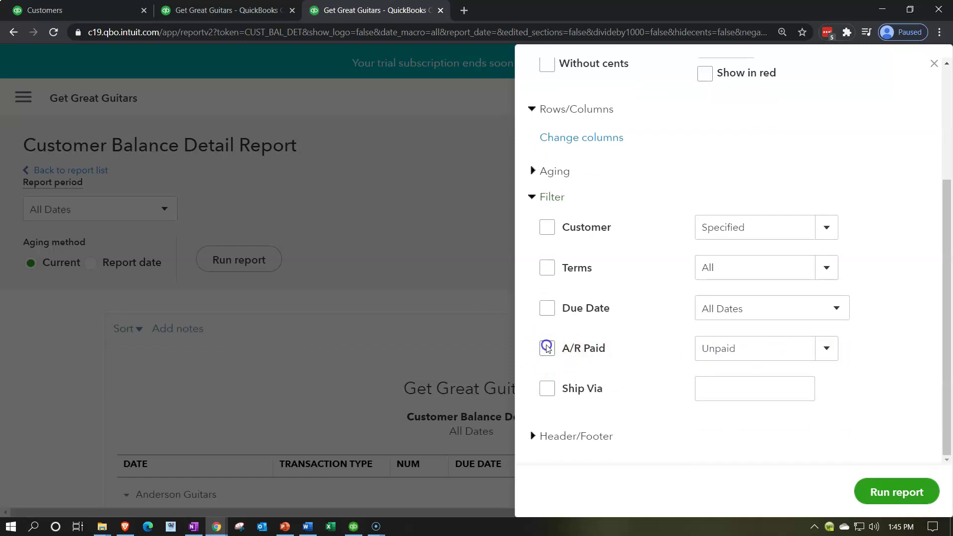
{"action": "left_click", "coordinate": [826, 227]}
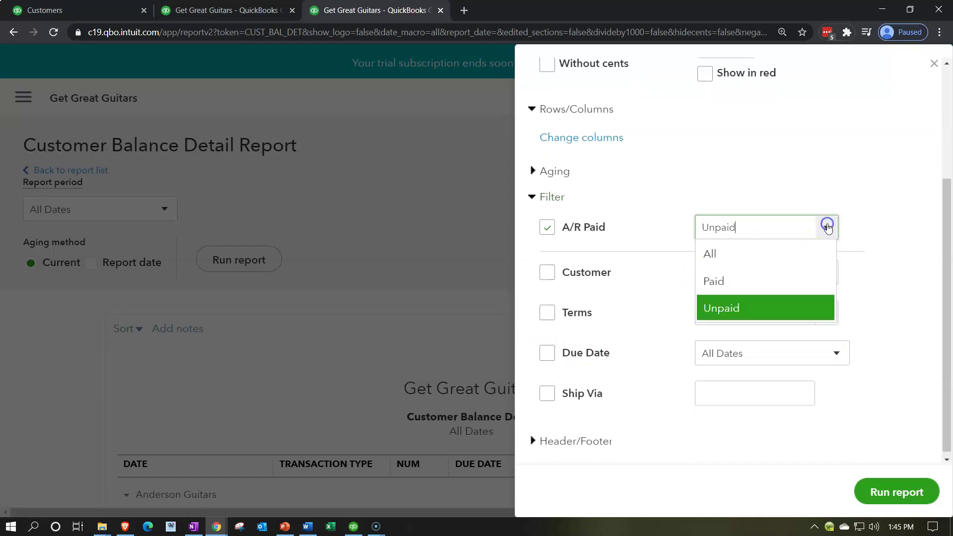
{"action": "left_click", "coordinate": [746, 255]}
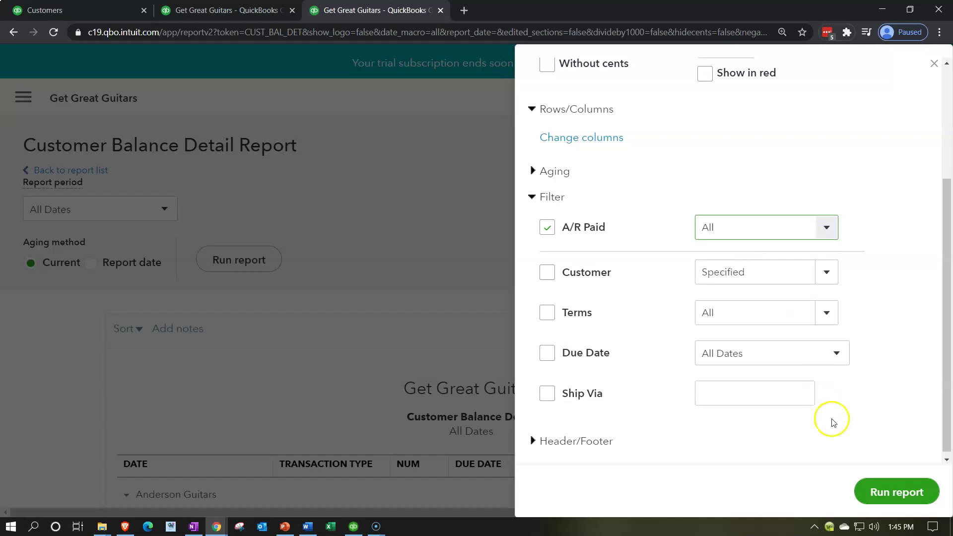
{"action": "left_click", "coordinate": [881, 490]}
- Compare Music Stuff Store's invoice and payment and the report total with the trial balance's Accounts Receivable, and return to the Music Stuff Store customer page
{"action": "scroll", "coordinate": [557, 434], "scroll_direction": "down", "scroll_amount": 3}
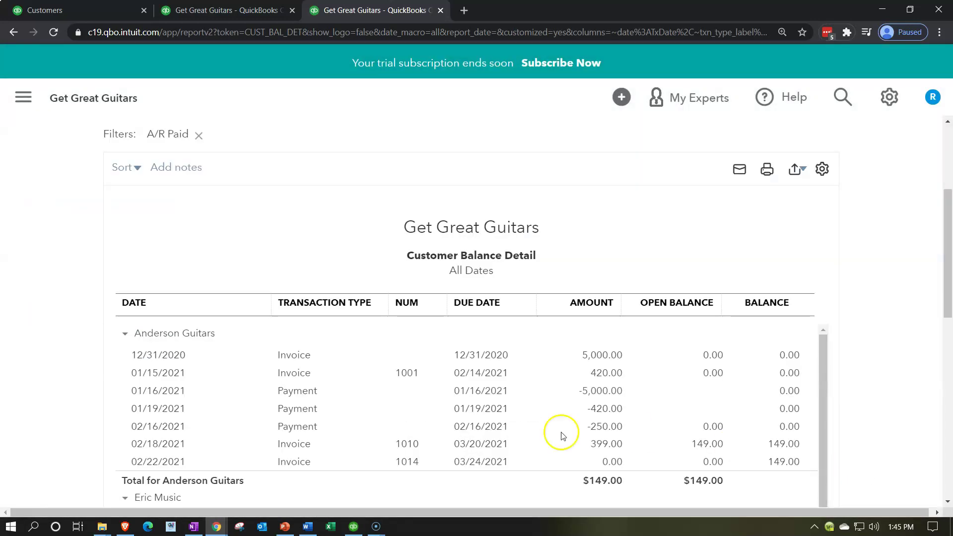
{"action": "scroll", "coordinate": [99, 357], "scroll_direction": "down", "scroll_amount": 4}
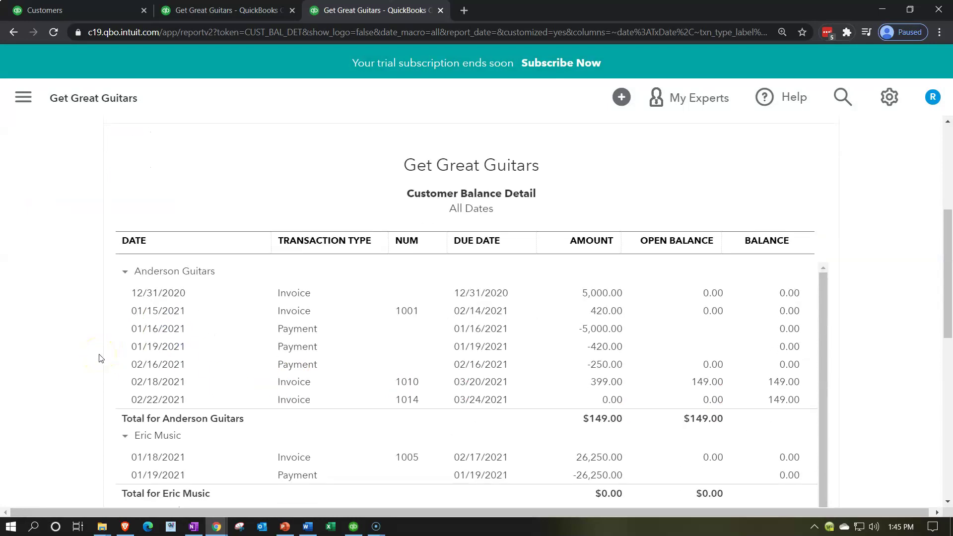
{"action": "scroll", "coordinate": [99, 358], "scroll_direction": "down", "scroll_amount": 3}
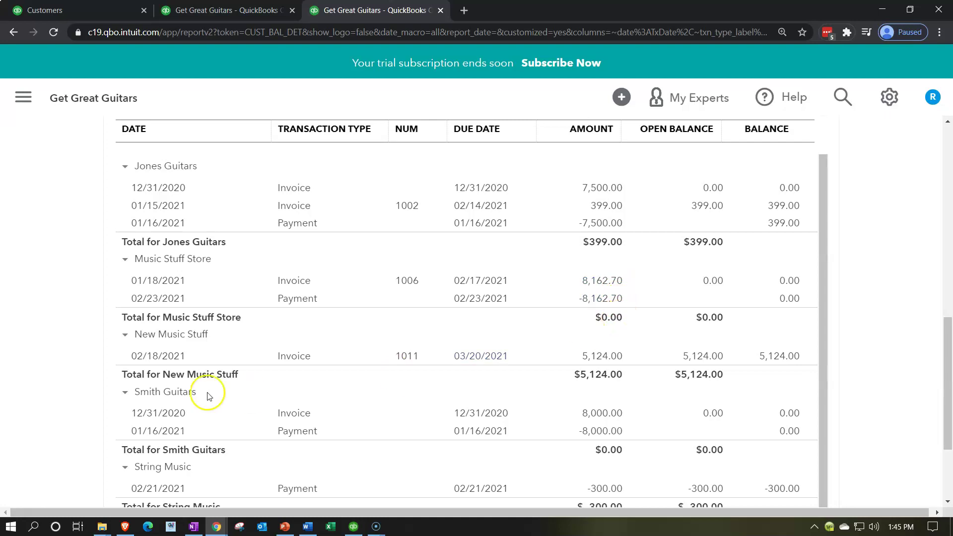
{"action": "scroll", "coordinate": [76, 396], "scroll_direction": "down", "scroll_amount": 3}
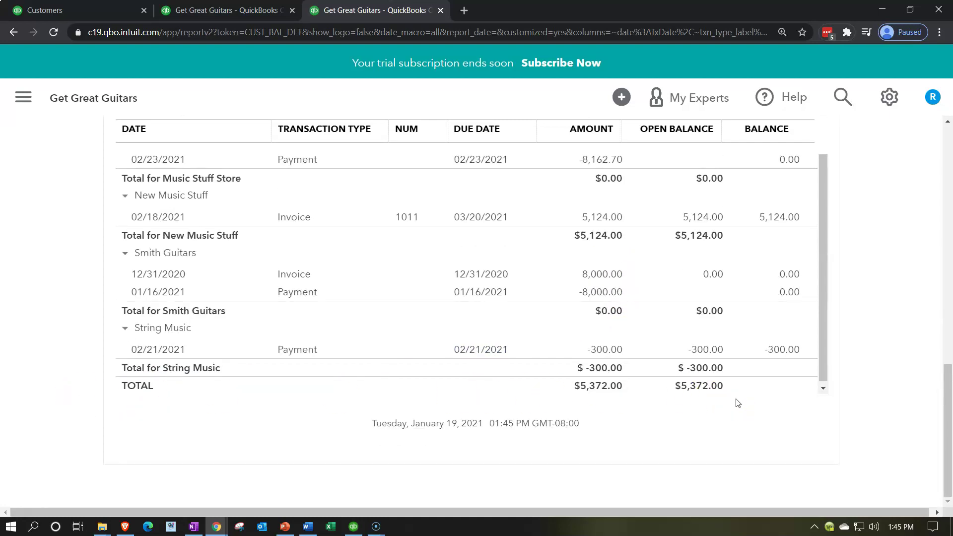
{"action": "left_click", "coordinate": [235, 13]}
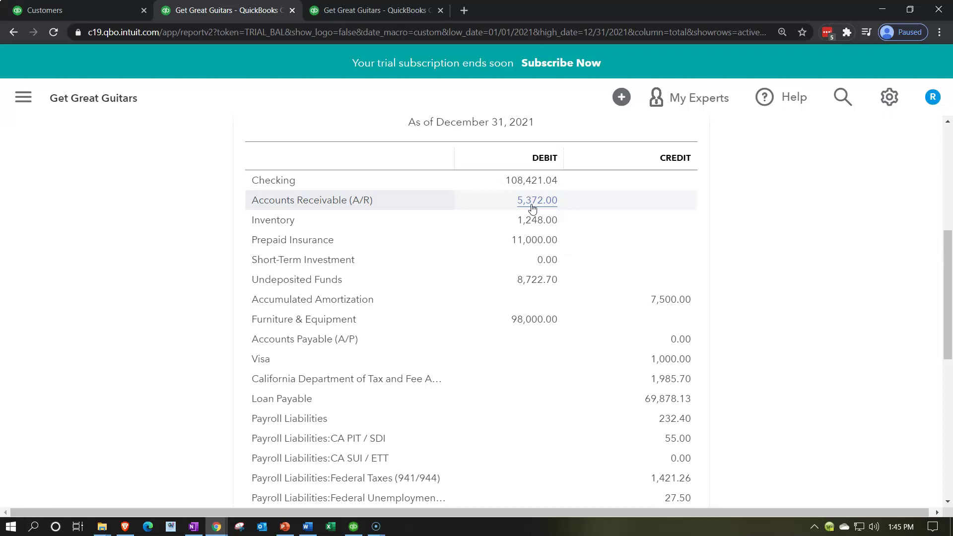
{"action": "left_click", "coordinate": [93, 11]}
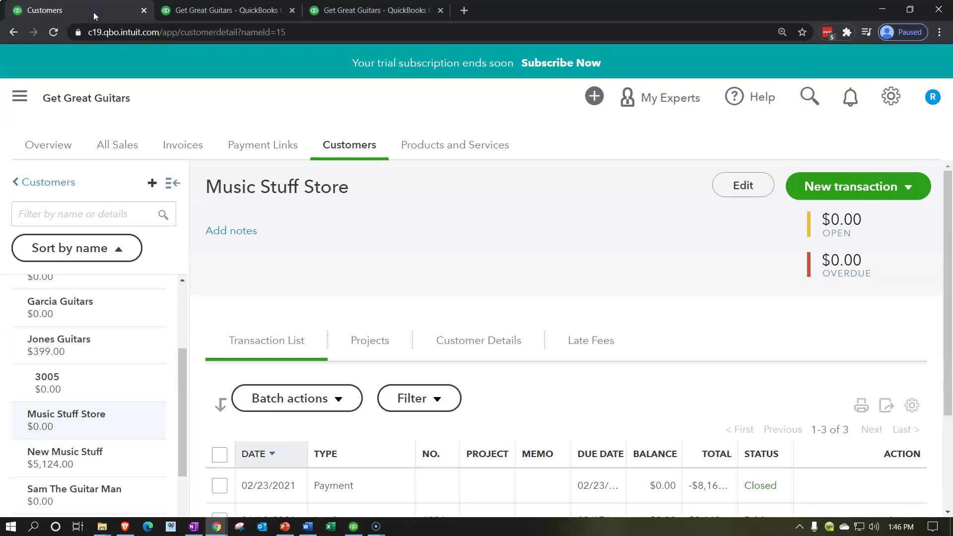
- Return to the full customer list and open the Anderson Guitars customer page
{"action": "left_click", "coordinate": [20, 96]}
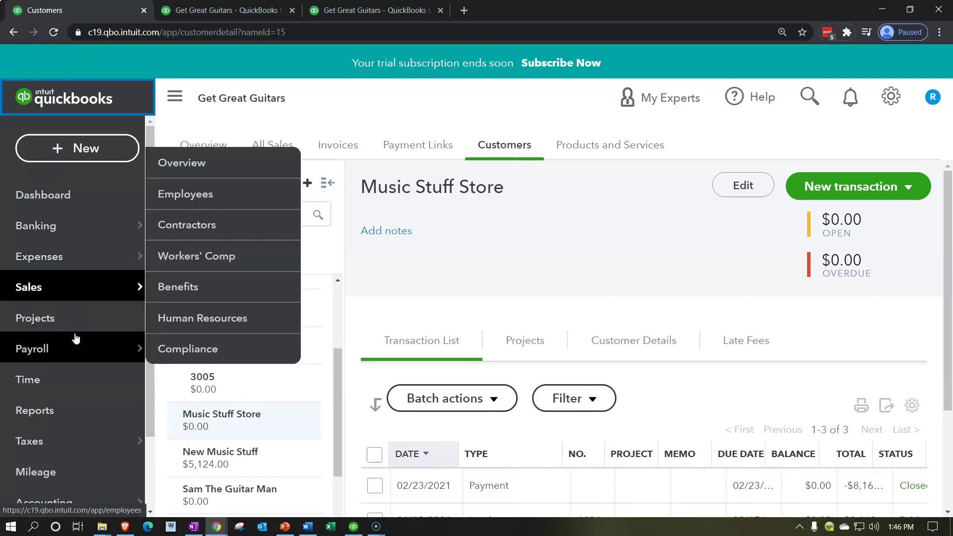
{"action": "left_click", "coordinate": [48, 289]}
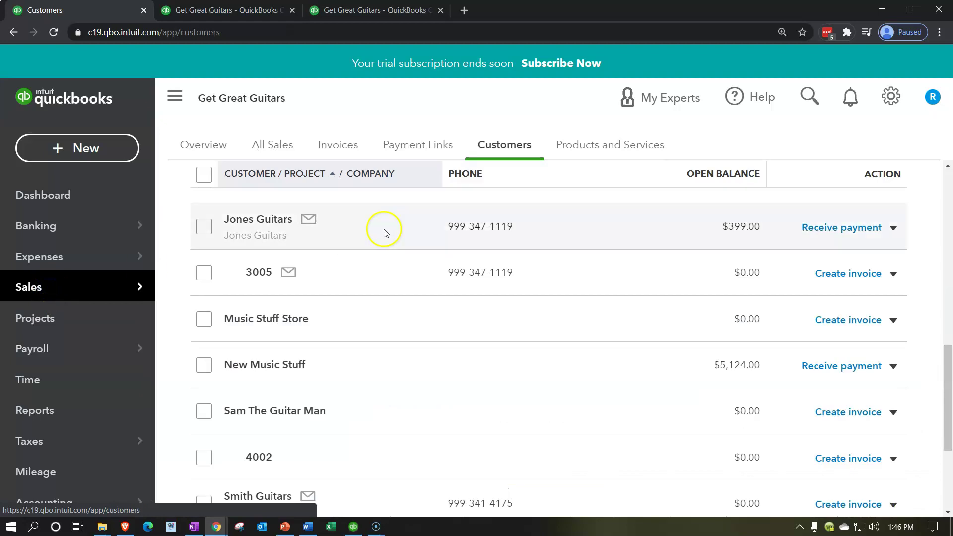
{"action": "left_click", "coordinate": [177, 97]}
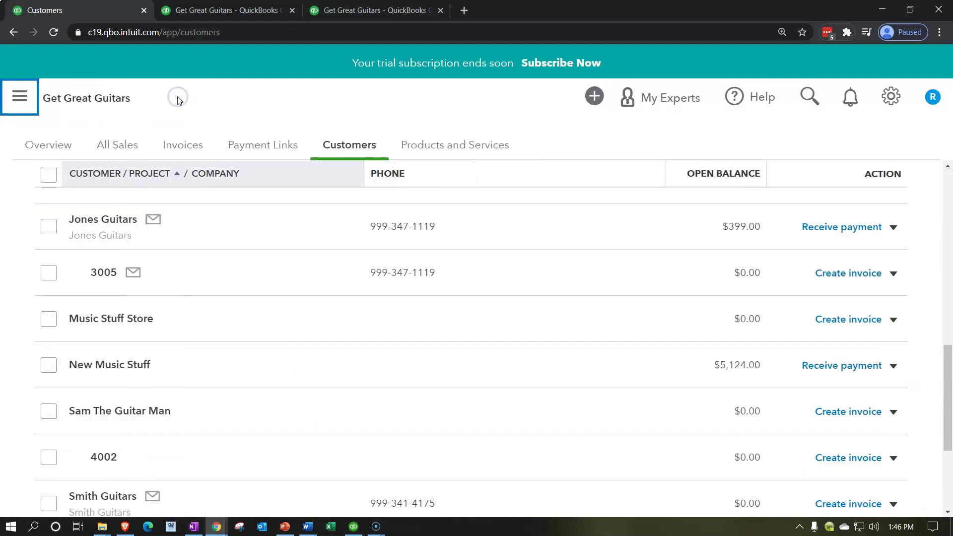
{"action": "scroll", "coordinate": [293, 315], "scroll_direction": "down", "scroll_amount": 1}
{"action": "scroll", "coordinate": [293, 314], "scroll_direction": "up", "scroll_amount": 4}
{"action": "scroll", "coordinate": [293, 314], "scroll_direction": "up", "scroll_amount": 4}
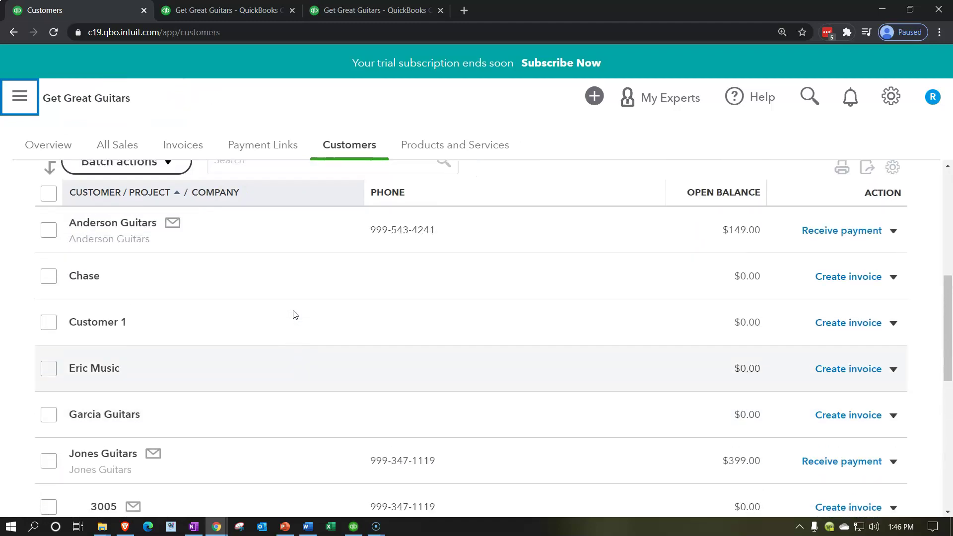
{"action": "left_click", "coordinate": [211, 283]}
{"action": "left_click", "coordinate": [129, 240]}
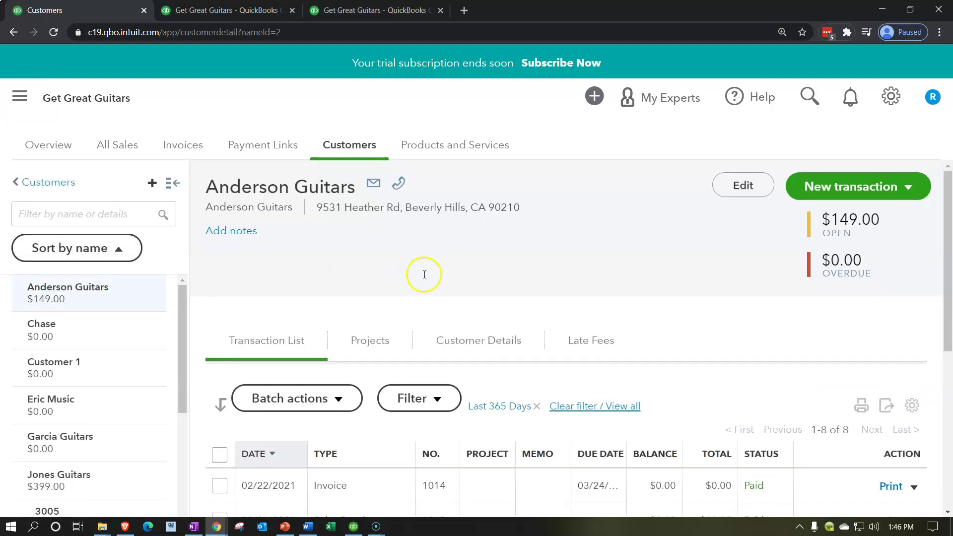
- Filter Anderson Guitars' transaction list to show only open invoices
{"action": "scroll", "coordinate": [425, 277], "scroll_direction": "down", "scroll_amount": 3}
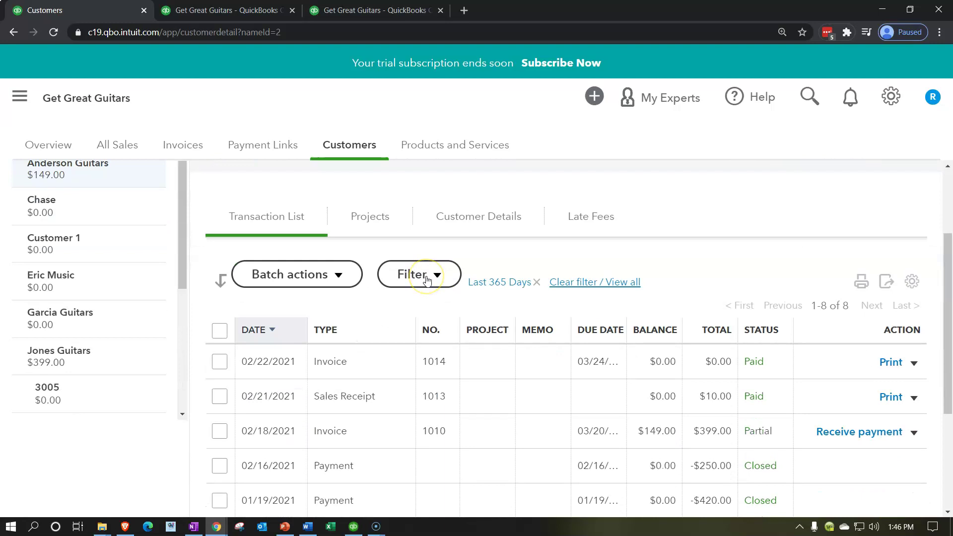
{"action": "scroll", "coordinate": [426, 279], "scroll_direction": "down", "scroll_amount": 1}
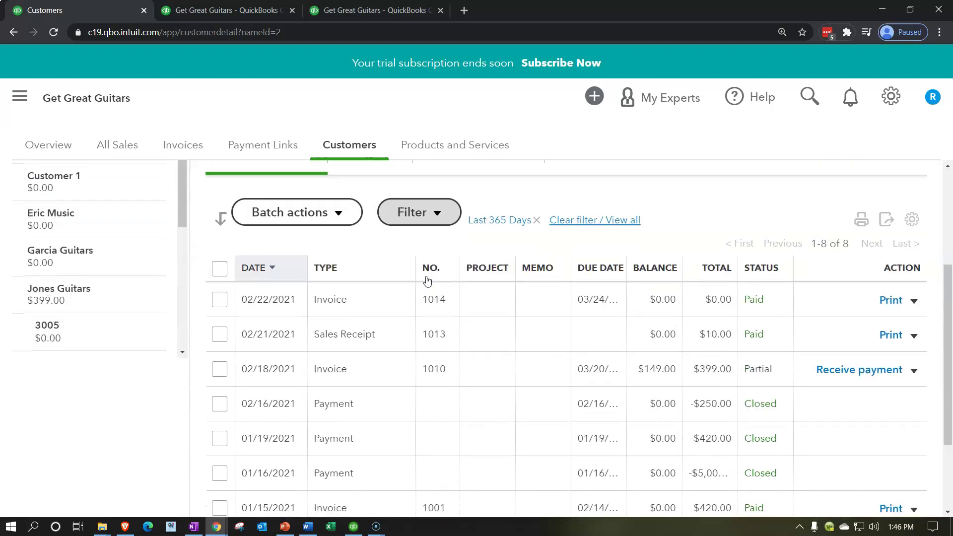
{"action": "scroll", "coordinate": [427, 281], "scroll_direction": "down", "scroll_amount": 1}
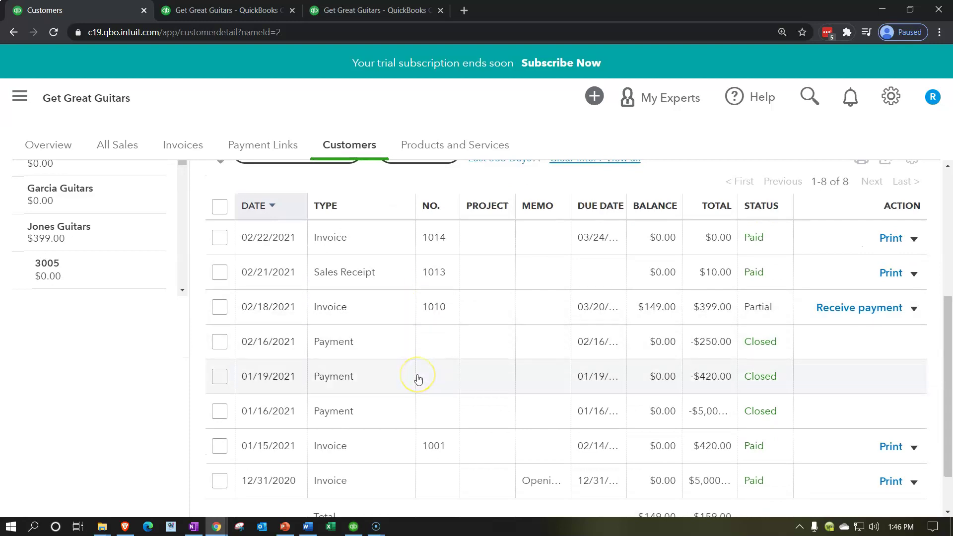
{"action": "scroll", "coordinate": [418, 379], "scroll_direction": "up", "scroll_amount": 2}
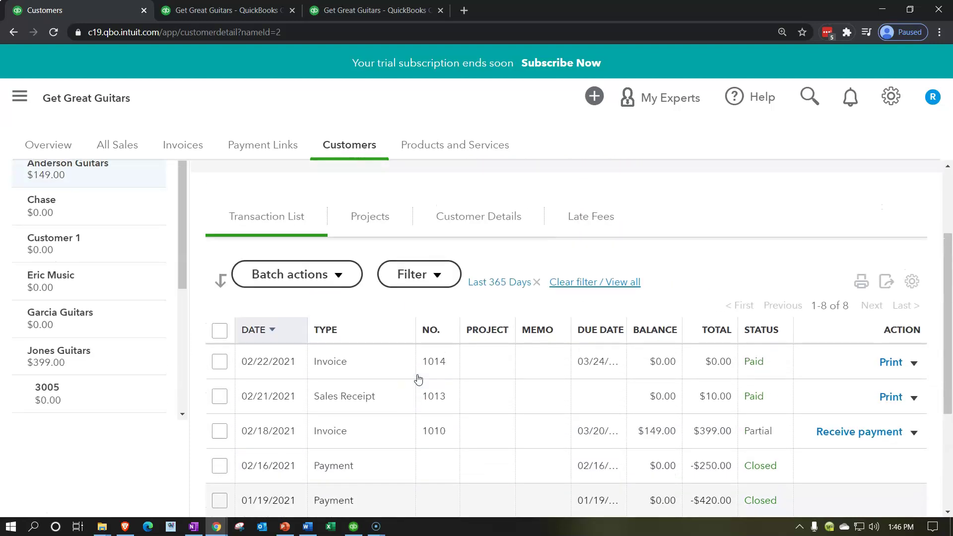
{"action": "left_click", "coordinate": [443, 281]}
{"action": "left_click", "coordinate": [513, 339]}
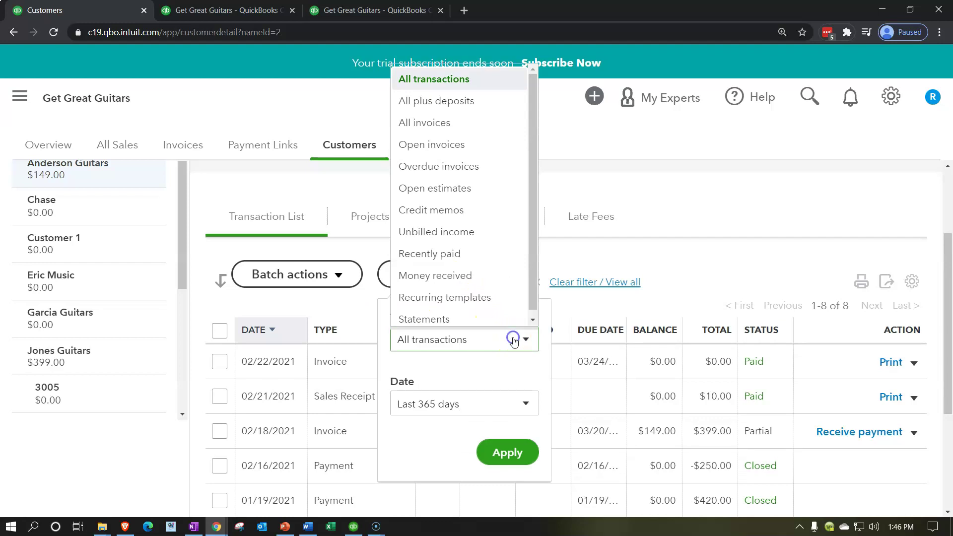
{"action": "left_click", "coordinate": [457, 149]}
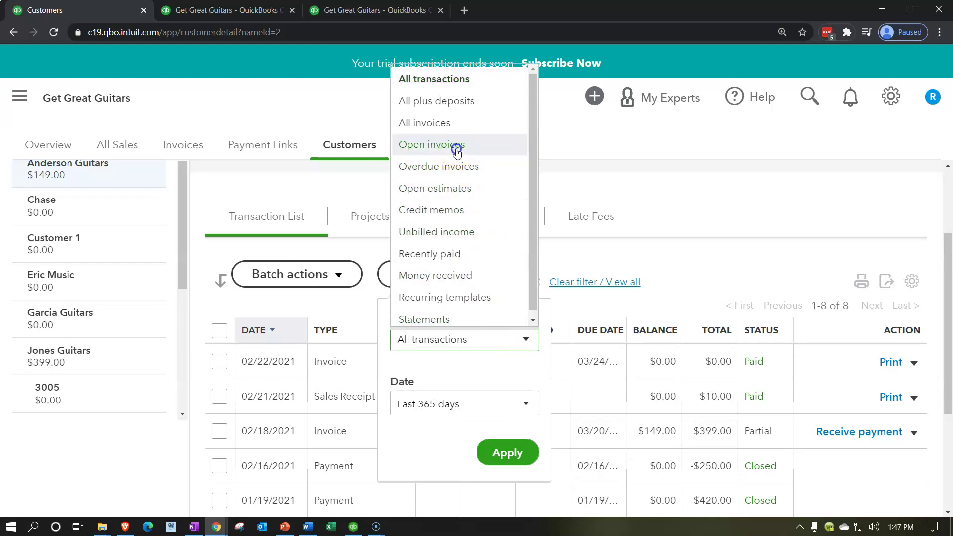
{"action": "left_click", "coordinate": [528, 452]}
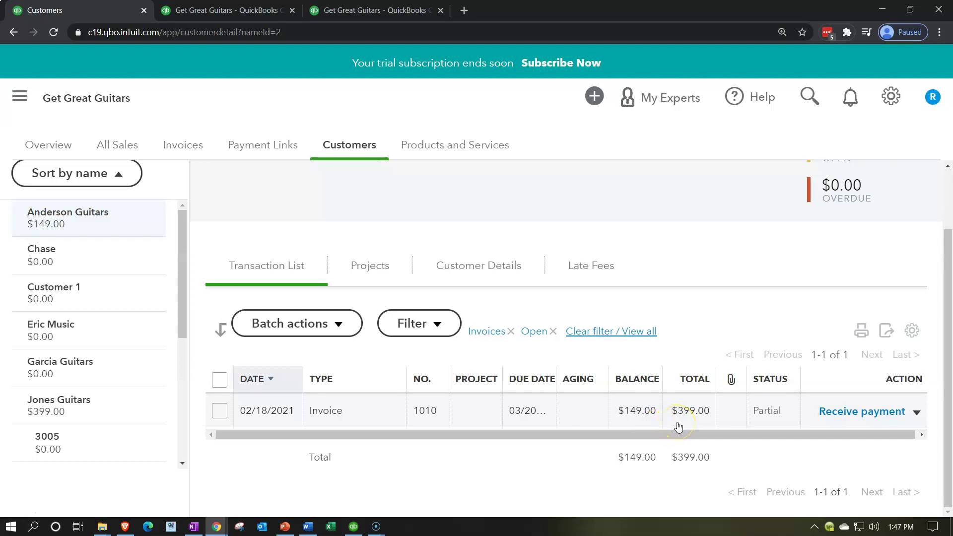
- Start receiving Anderson Guitars' payment on open invoice 1010, with Cash as the payment method
{"action": "left_click", "coordinate": [834, 421]}
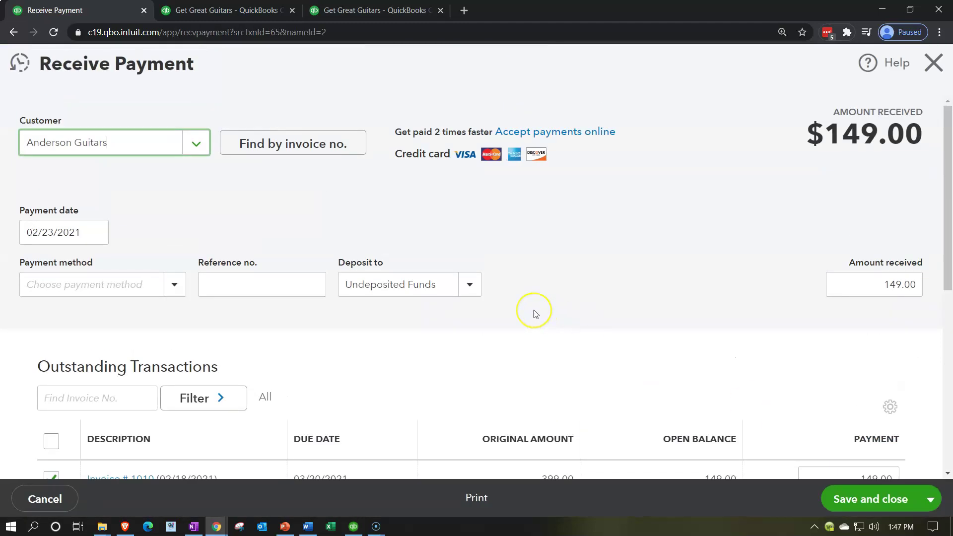
{"action": "key", "text": "Tab"}
{"action": "key", "text": "Tab"}
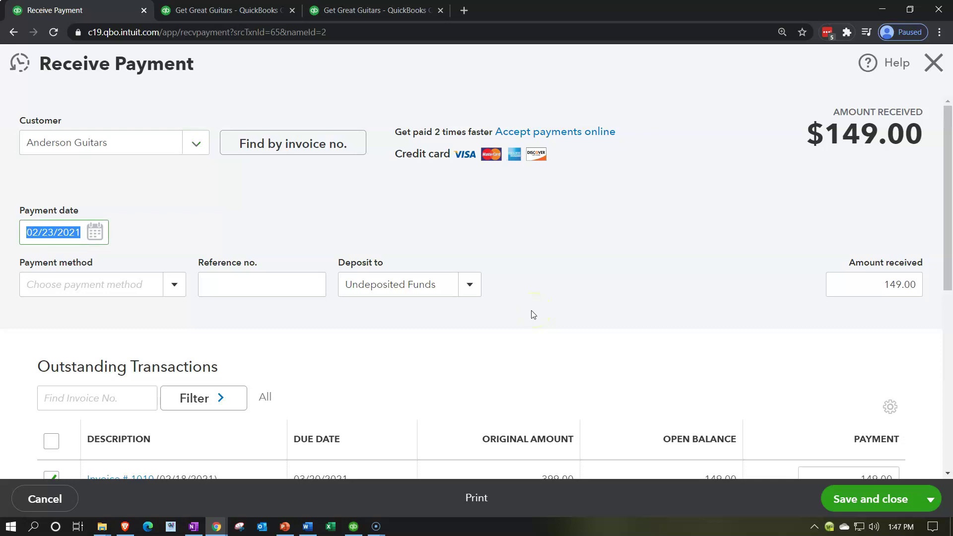
{"action": "key", "text": "Tab"}
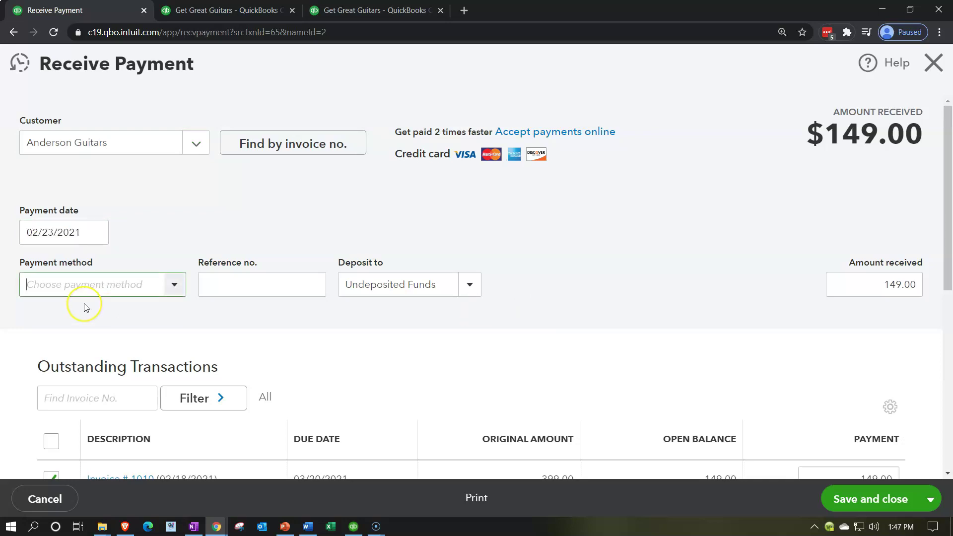
{"action": "type", "text": "Cash"}
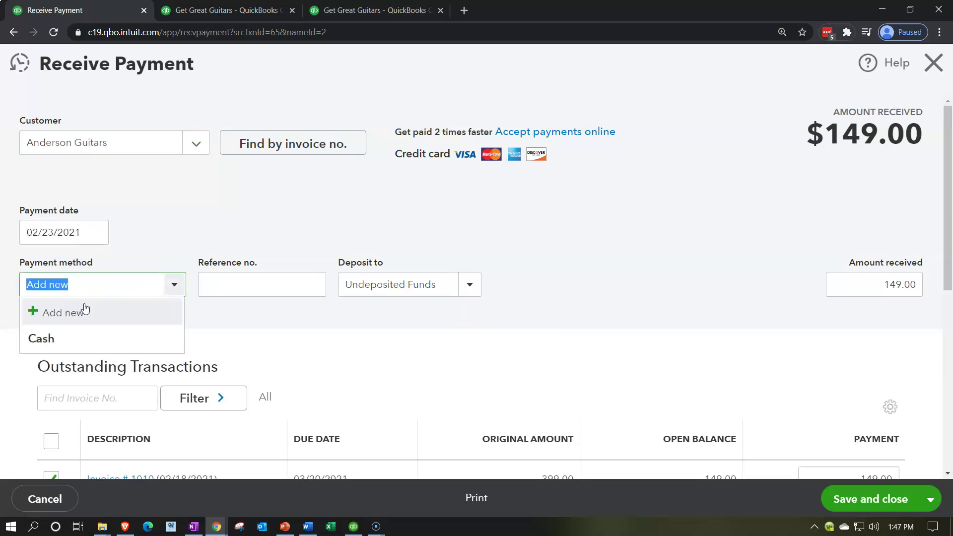
{"action": "key", "text": "Tab"}
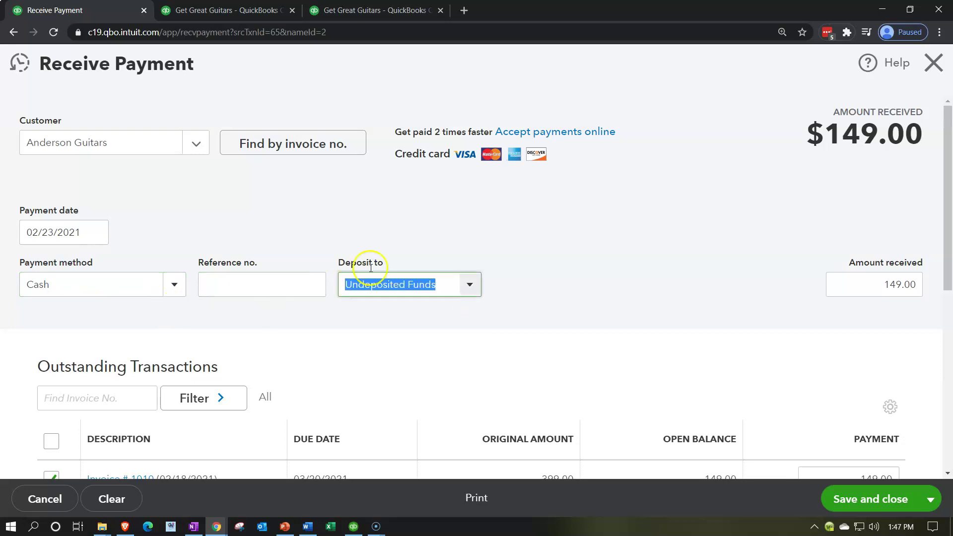
- Check the payment amount applied to invoice 1010, and save and close the payment
{"action": "scroll", "coordinate": [571, 267], "scroll_direction": "down", "scroll_amount": 1}
{"action": "scroll", "coordinate": [572, 268], "scroll_direction": "down", "scroll_amount": 1}
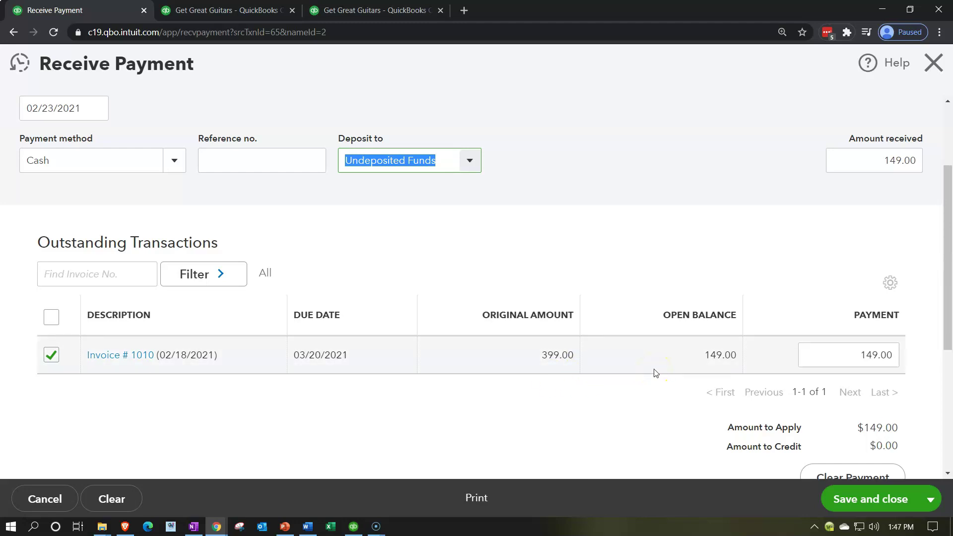
{"action": "scroll", "coordinate": [656, 373], "scroll_direction": "down", "scroll_amount": 2}
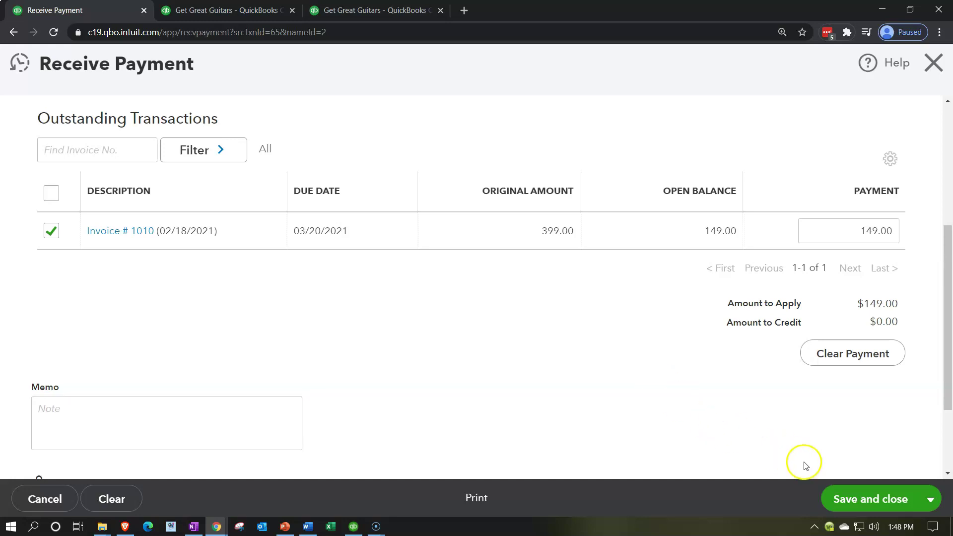
{"action": "left_click", "coordinate": [855, 496]}
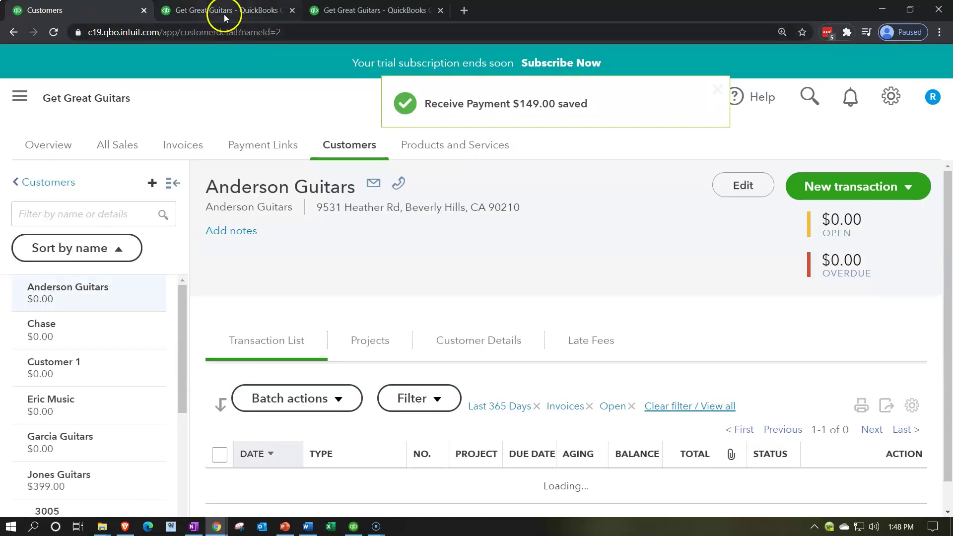
- Rerun the trial balance report to include Anderson Guitars' payment
{"action": "left_click", "coordinate": [224, 13]}
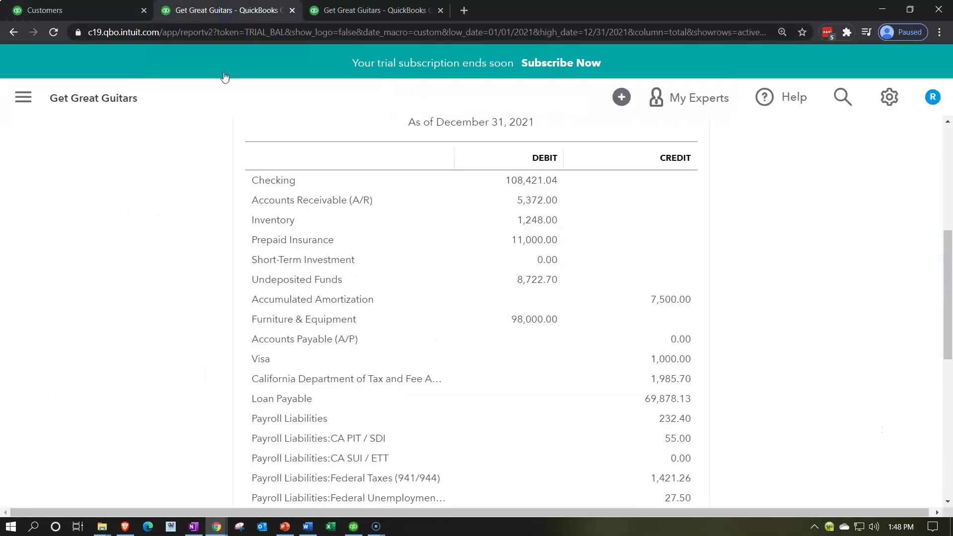
{"action": "scroll", "coordinate": [262, 239], "scroll_direction": "up", "scroll_amount": 4}
{"action": "left_click", "coordinate": [569, 137]}
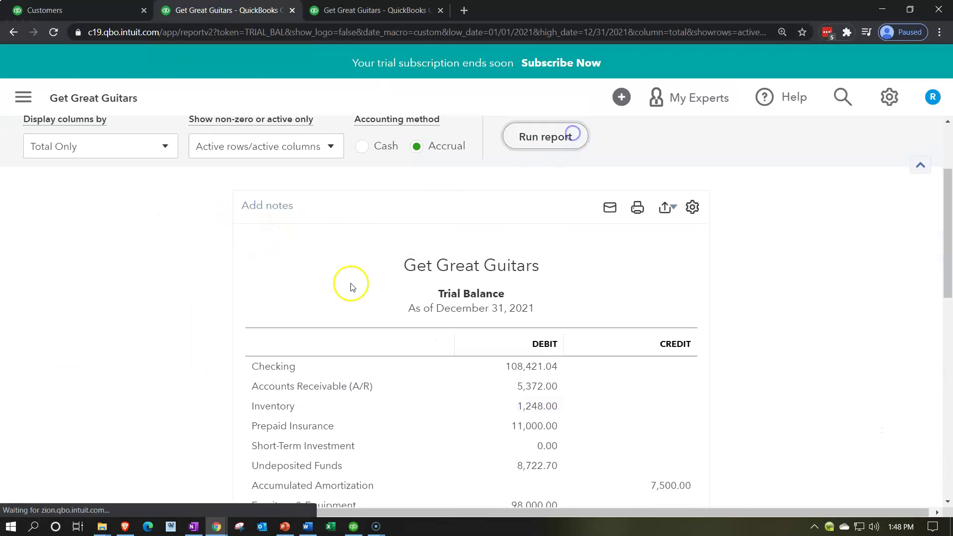
{"action": "scroll", "coordinate": [396, 312], "scroll_direction": "down", "scroll_amount": 1}
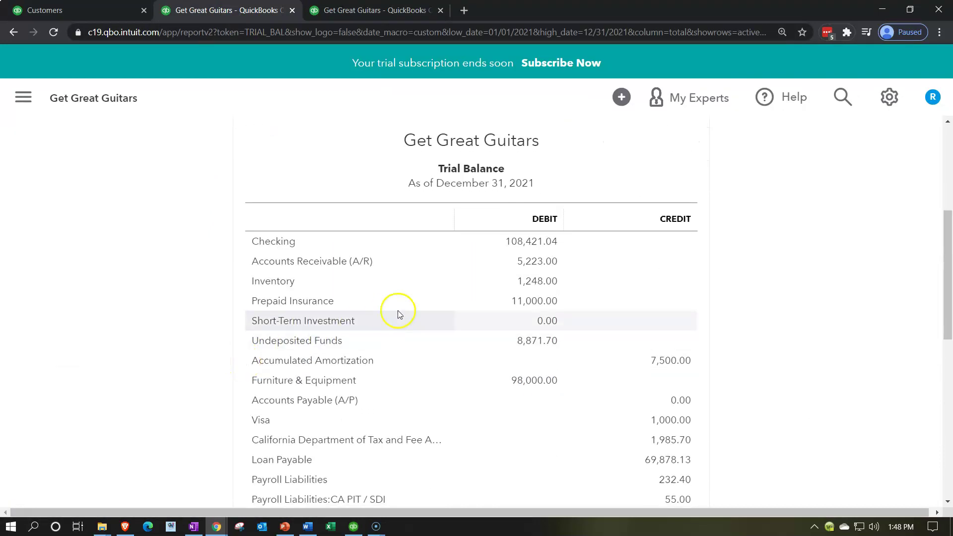
- Examine the Anderson Guitars payment in the Accounts Receivable transaction detail, and return to the trial balance
{"action": "left_click", "coordinate": [541, 266]}
{"action": "scroll", "coordinate": [542, 267], "scroll_direction": "down", "scroll_amount": 8}
{"action": "scroll", "coordinate": [543, 267], "scroll_direction": "down", "scroll_amount": 2}
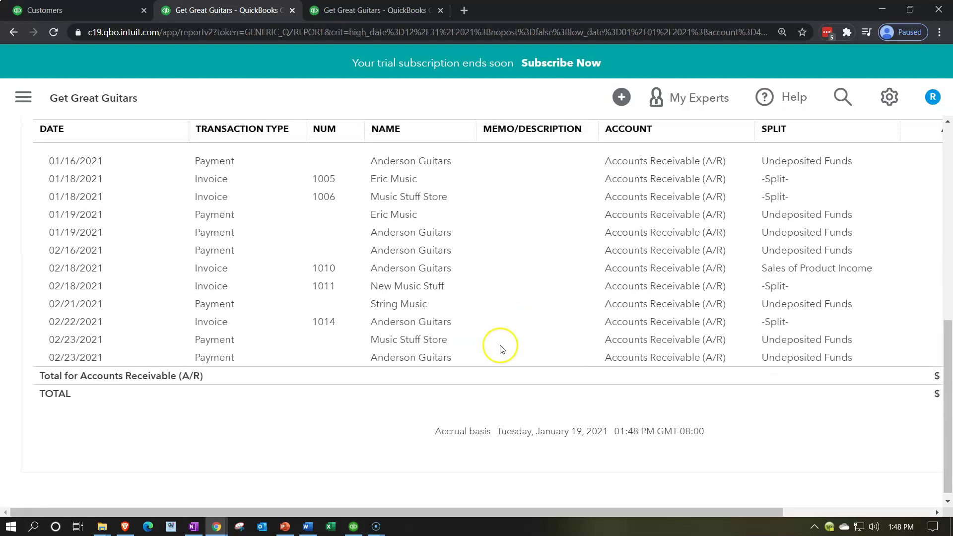
{"action": "left_click_drag", "start_coordinate": [641, 511], "coordinate": [777, 513]}
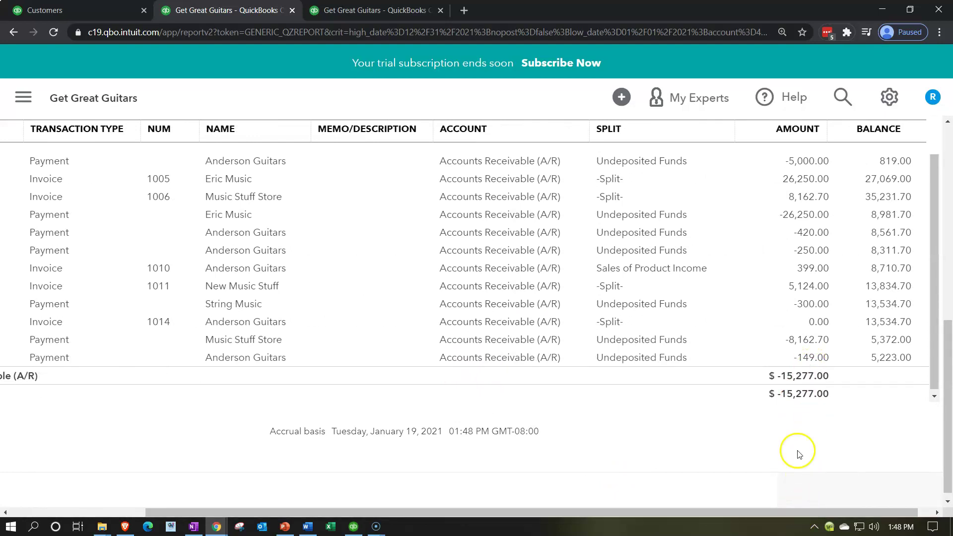
{"action": "left_click_drag", "start_coordinate": [761, 510], "coordinate": [440, 521]}
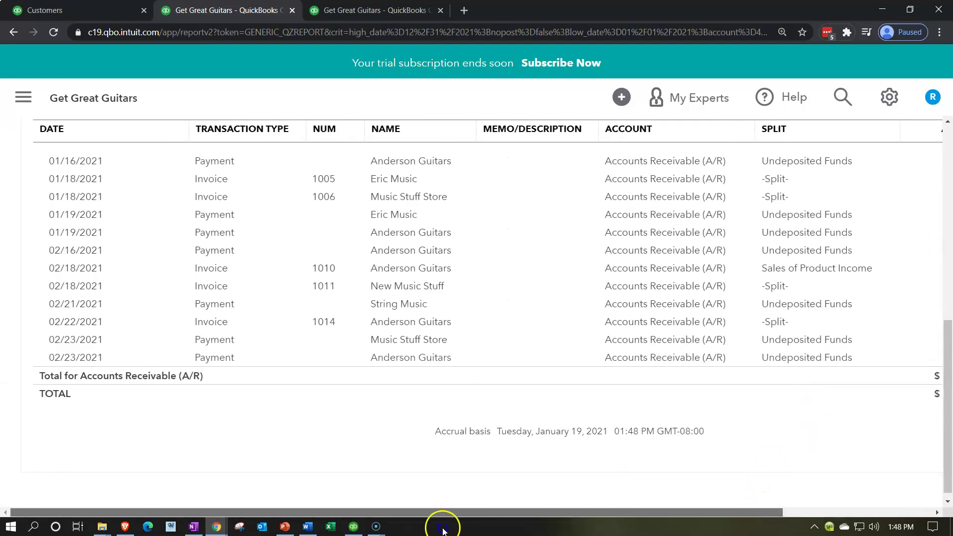
{"action": "scroll", "coordinate": [107, 260], "scroll_direction": "up", "scroll_amount": 8}
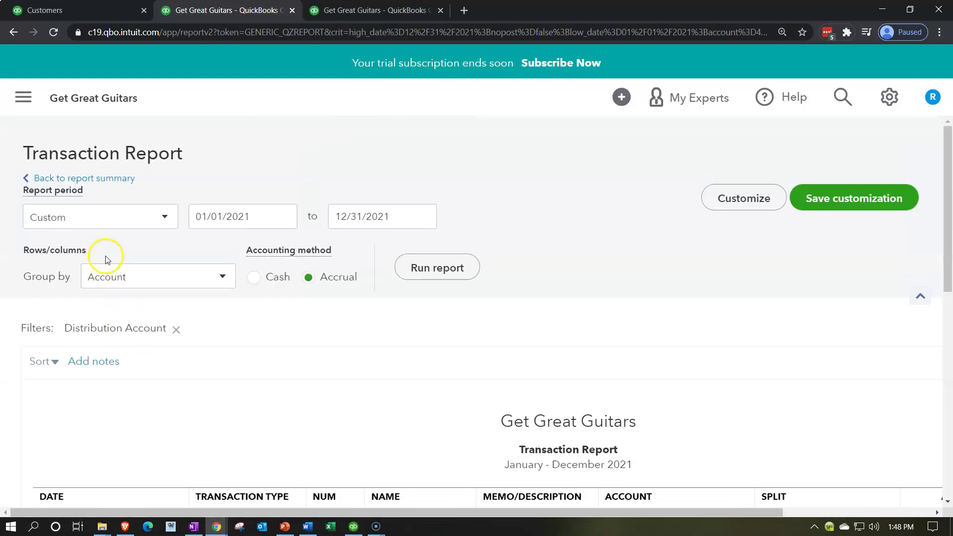
{"action": "left_click", "coordinate": [106, 178]}
- Examine the Anderson Guitars payment in the Undeposited Funds transaction detail, and return to the trial balance
{"action": "scroll", "coordinate": [264, 264], "scroll_direction": "down", "scroll_amount": 5}
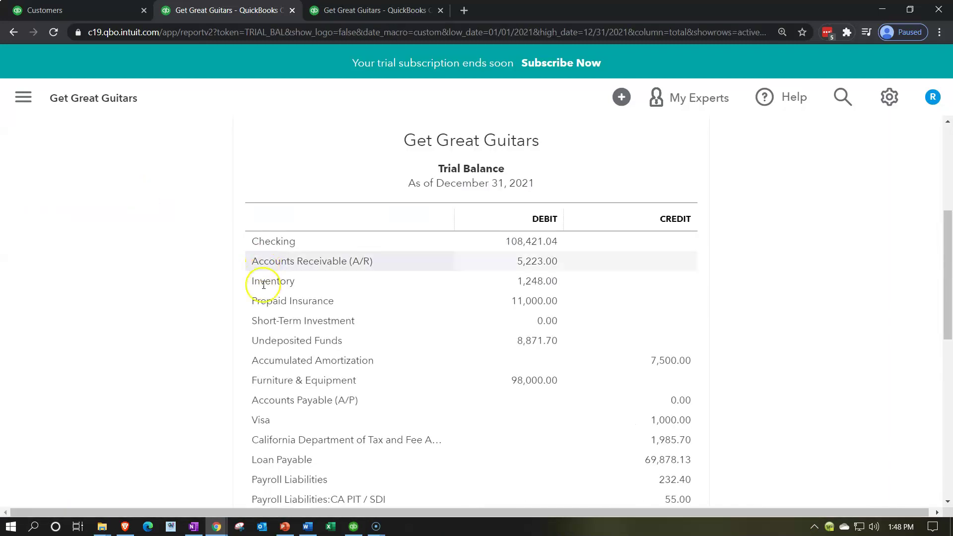
{"action": "left_click", "coordinate": [537, 345]}
{"action": "scroll", "coordinate": [463, 336], "scroll_direction": "down", "scroll_amount": 4}
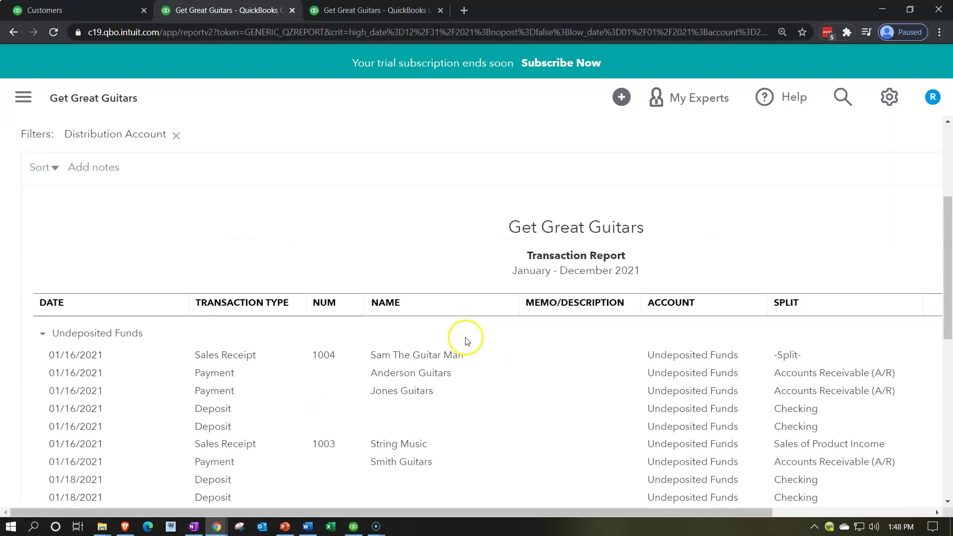
{"action": "scroll", "coordinate": [278, 367], "scroll_direction": "down", "scroll_amount": 7}
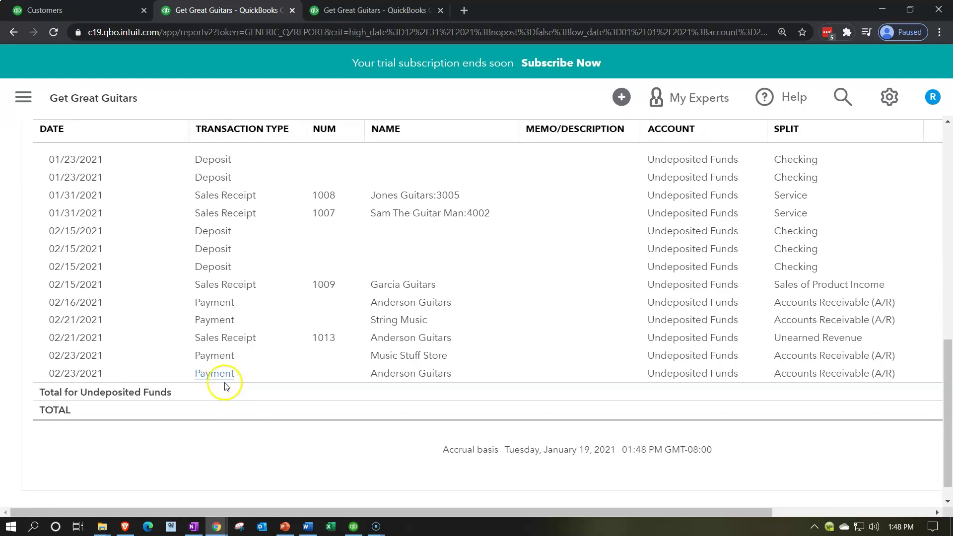
{"action": "left_click", "coordinate": [515, 514]}
{"action": "left_click_drag", "start_coordinate": [514, 515], "coordinate": [629, 515]}
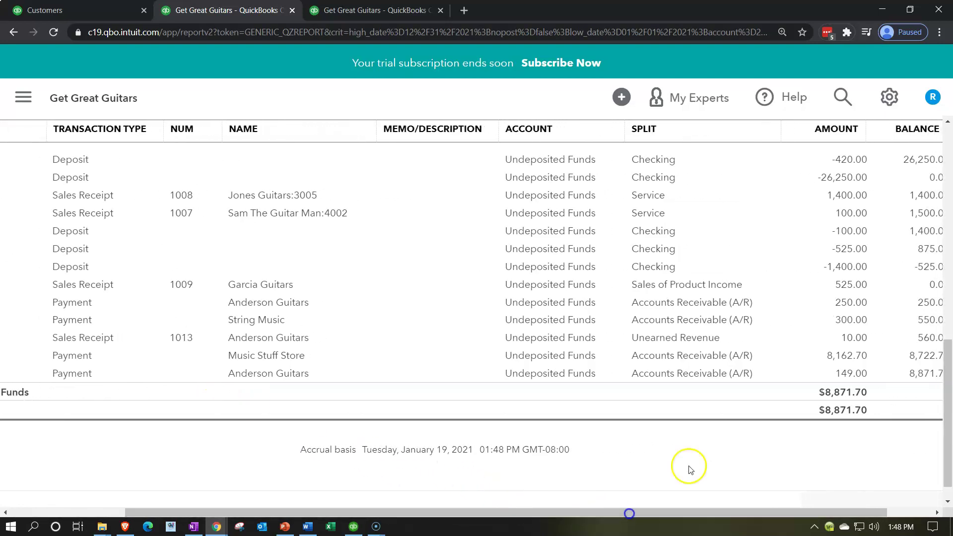
{"action": "left_click_drag", "start_coordinate": [725, 511], "coordinate": [416, 511]}
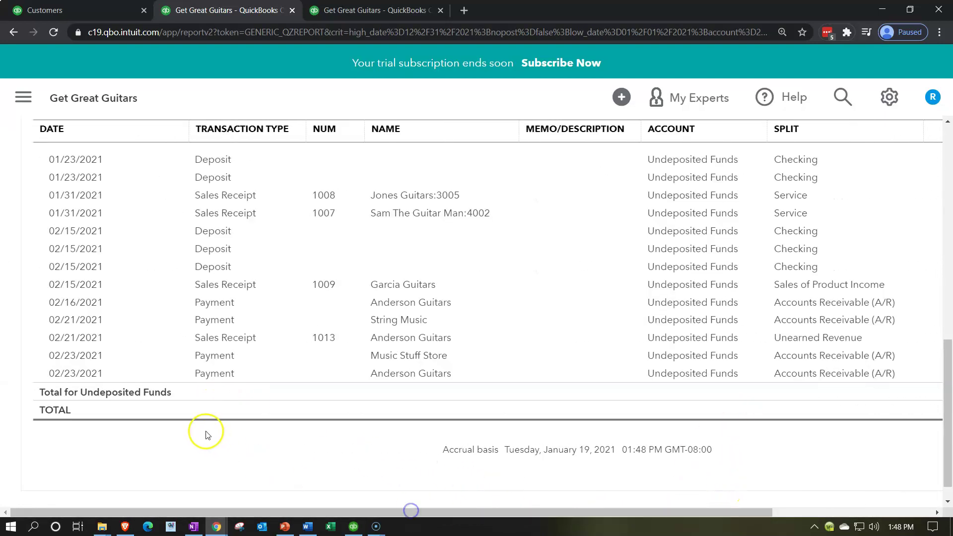
{"action": "scroll", "coordinate": [207, 432], "scroll_direction": "up", "scroll_amount": 7}
{"action": "scroll", "coordinate": [159, 259], "scroll_direction": "up", "scroll_amount": 5}
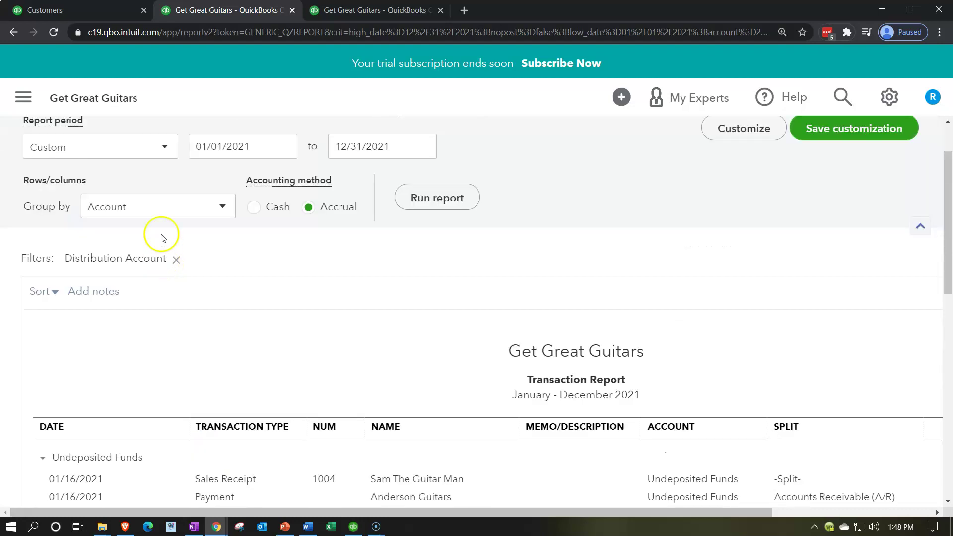
{"action": "left_click", "coordinate": [118, 179]}
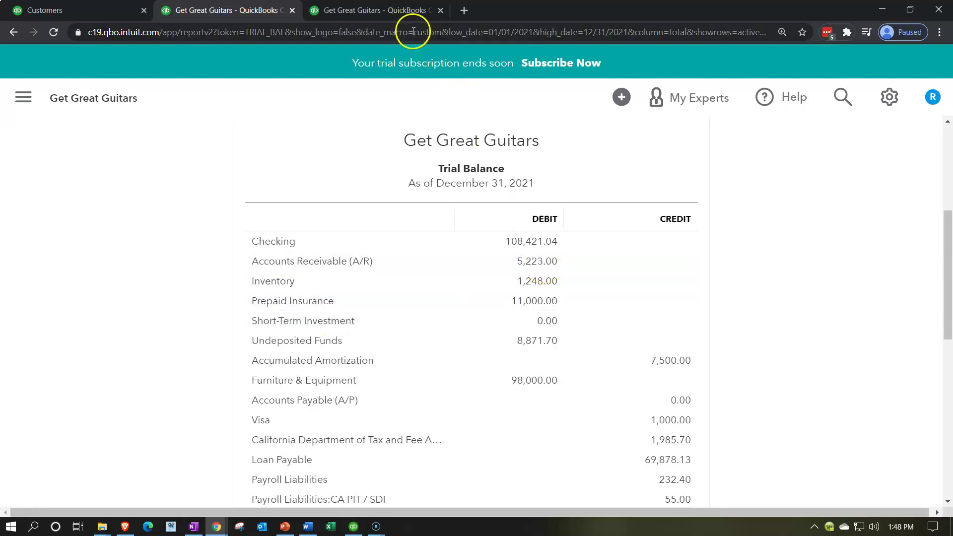
- Rerun the Customer Balance Detail report for all dates to include Anderson Guitars' payment
{"action": "left_click", "coordinate": [397, 13]}
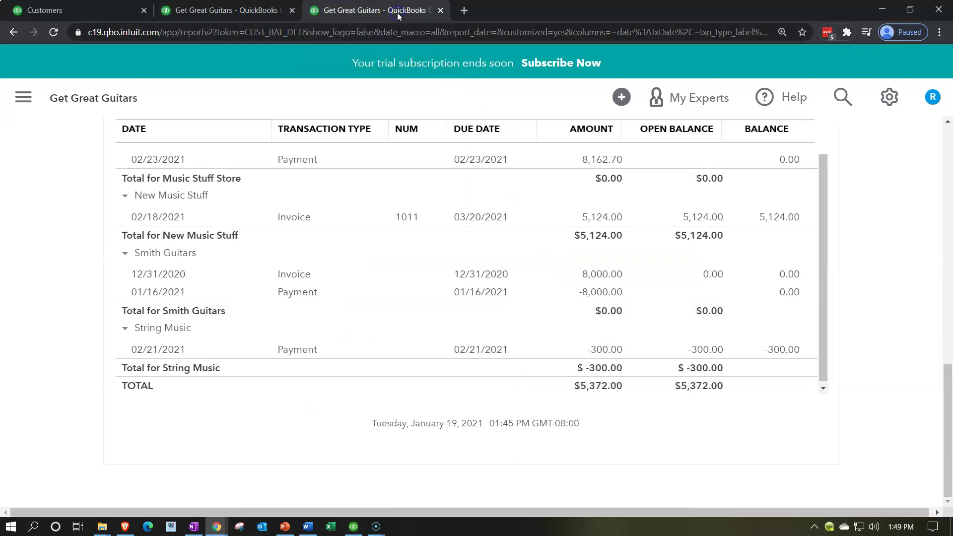
{"action": "scroll", "coordinate": [649, 320], "scroll_direction": "up", "scroll_amount": 10}
{"action": "scroll", "coordinate": [650, 321], "scroll_direction": "up", "scroll_amount": 3}
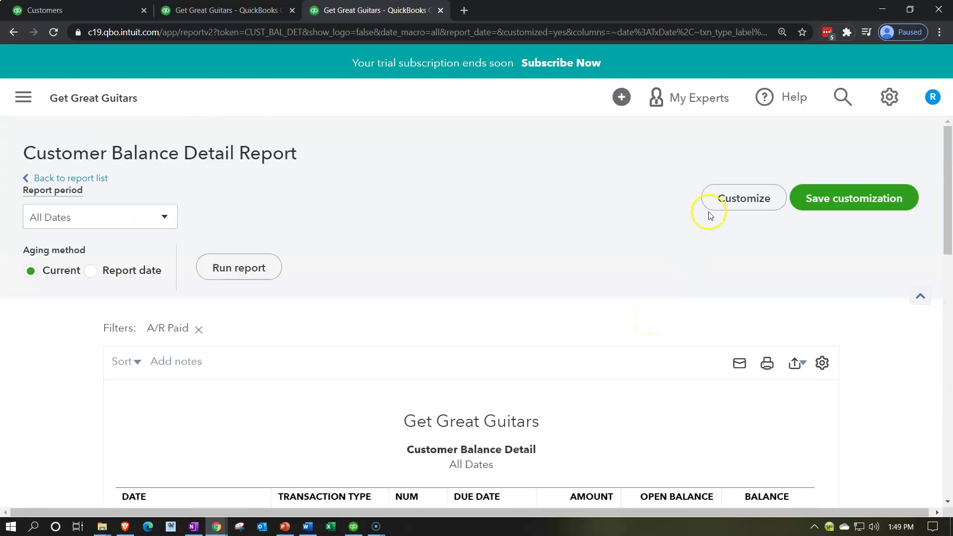
{"action": "left_click", "coordinate": [264, 267]}
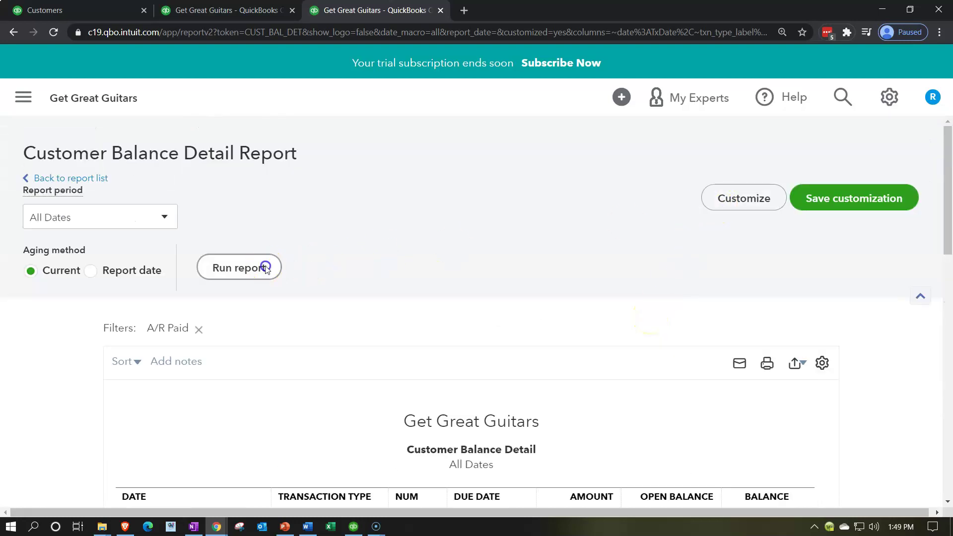
- Examine the Anderson Guitars transactions and the report total, and compare them with Accounts Receivable and Undeposited Funds in the trial balance
{"action": "scroll", "coordinate": [253, 281], "scroll_direction": "down", "scroll_amount": 4}
{"action": "scroll", "coordinate": [85, 354], "scroll_direction": "down", "scroll_amount": 3}
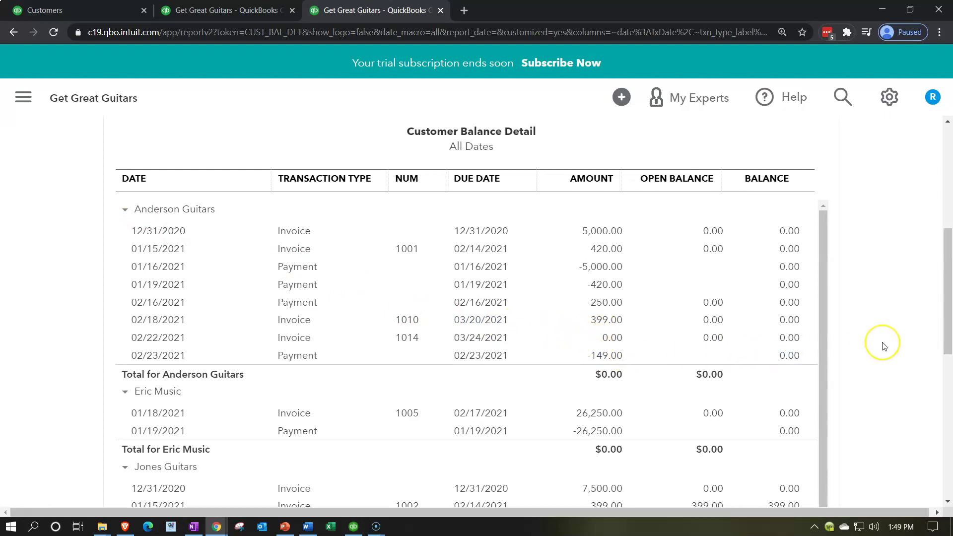
{"action": "scroll", "coordinate": [884, 346], "scroll_direction": "down", "scroll_amount": 2}
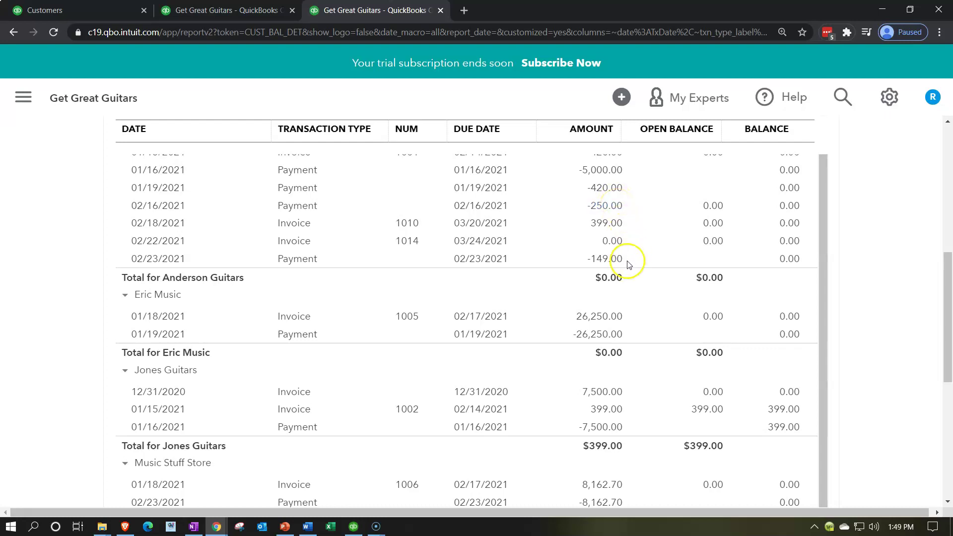
{"action": "scroll", "coordinate": [49, 386], "scroll_direction": "down", "scroll_amount": 7}
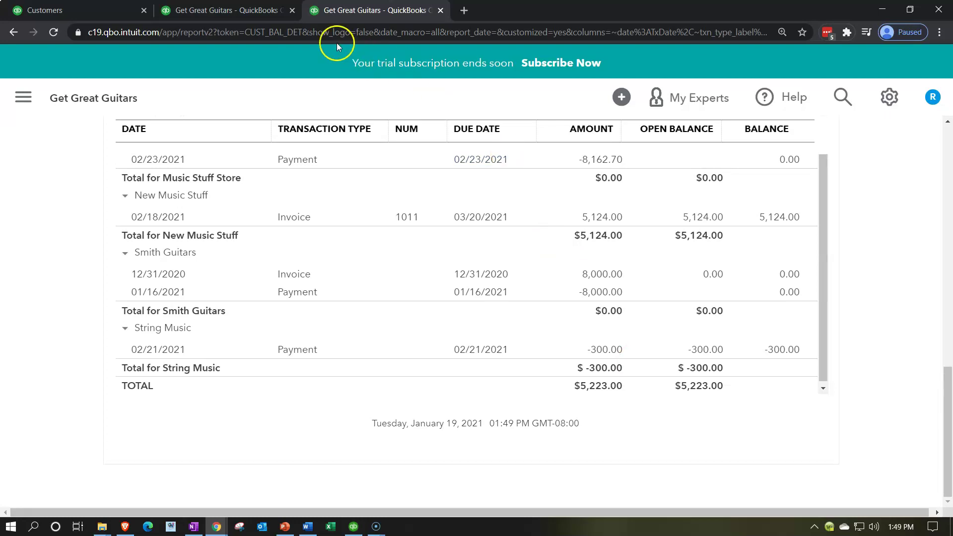
{"action": "left_click", "coordinate": [251, 9]}
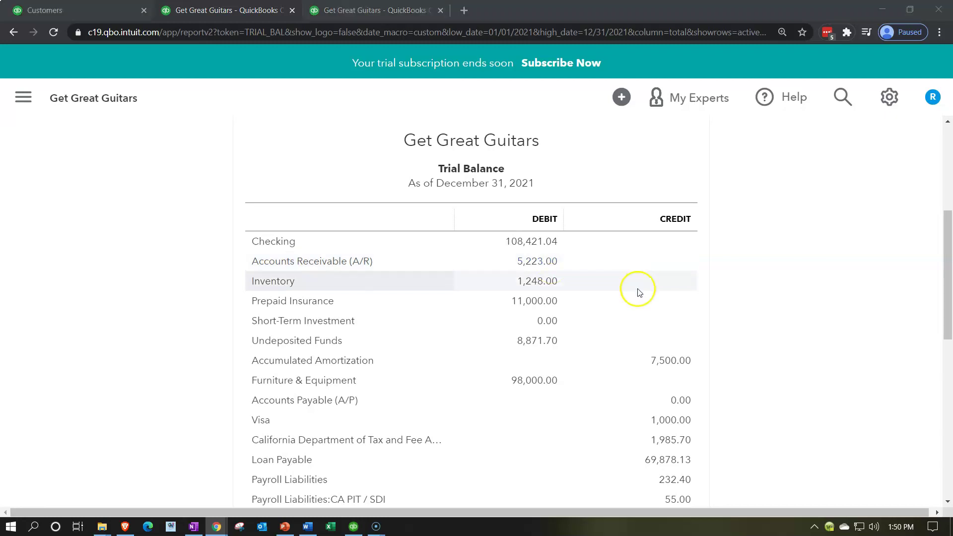
{"action": "scroll", "coordinate": [621, 297], "scroll_direction": "down", "scroll_amount": 1}
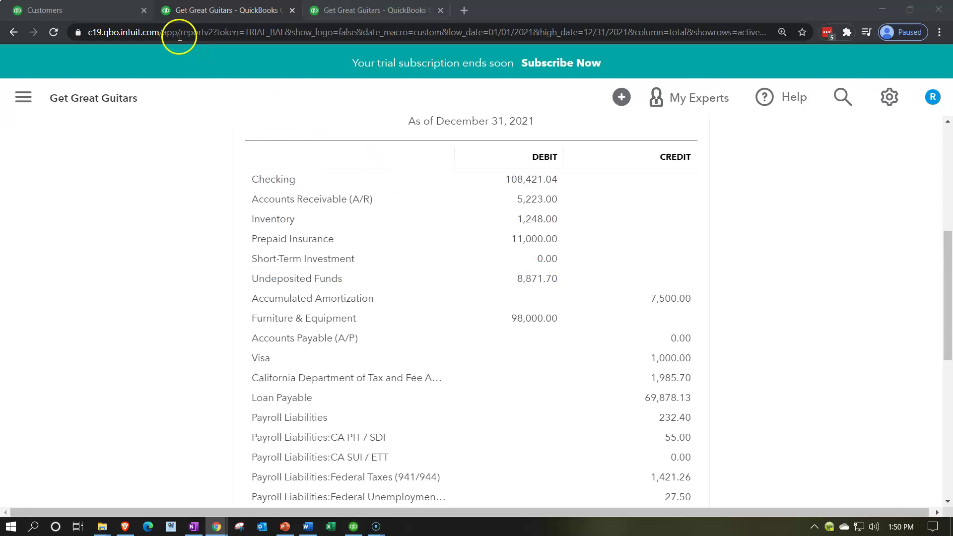
- Start a new bank deposit to Checking and include all five listed payments from Anderson Guitars, Music Stuff Store and String Music
{"action": "left_click", "coordinate": [98, 10]}
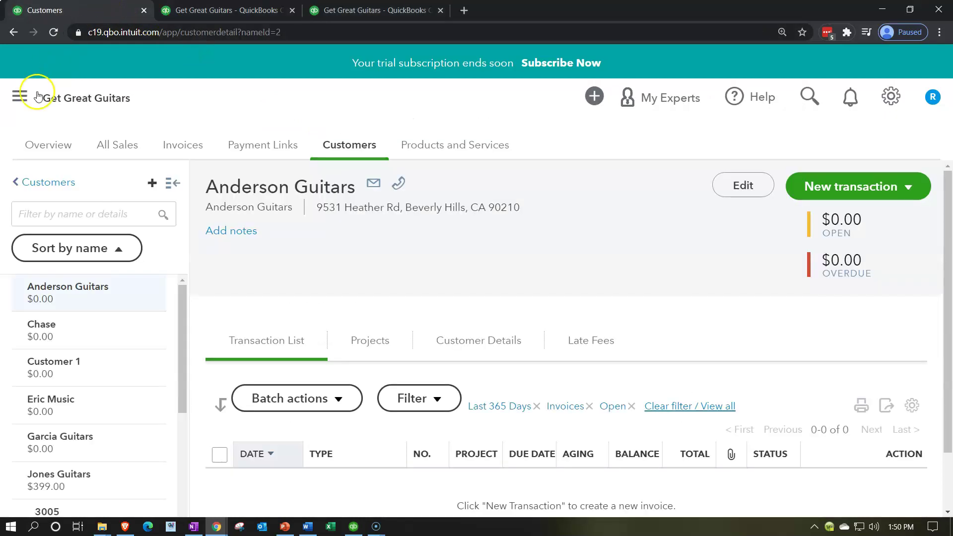
{"action": "left_click", "coordinate": [20, 99]}
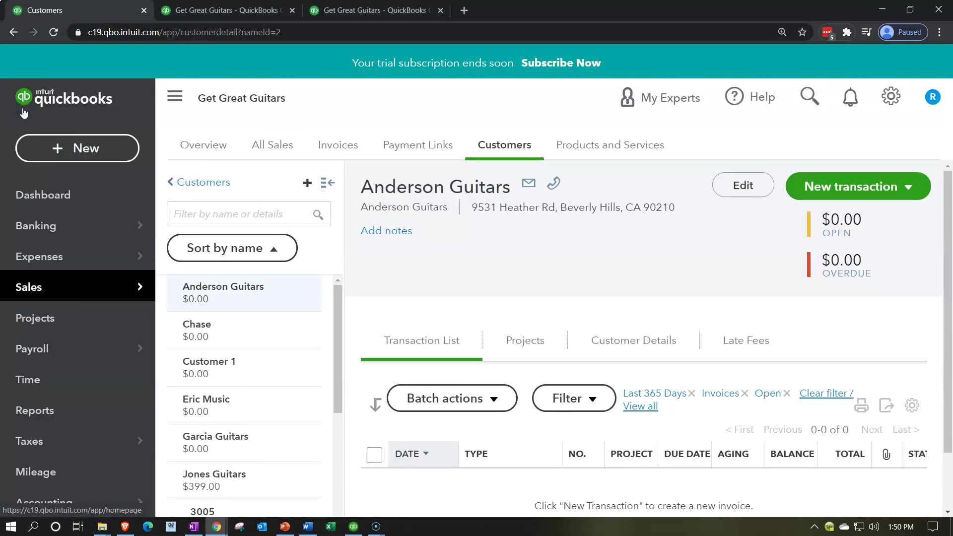
{"action": "left_click", "coordinate": [64, 151]}
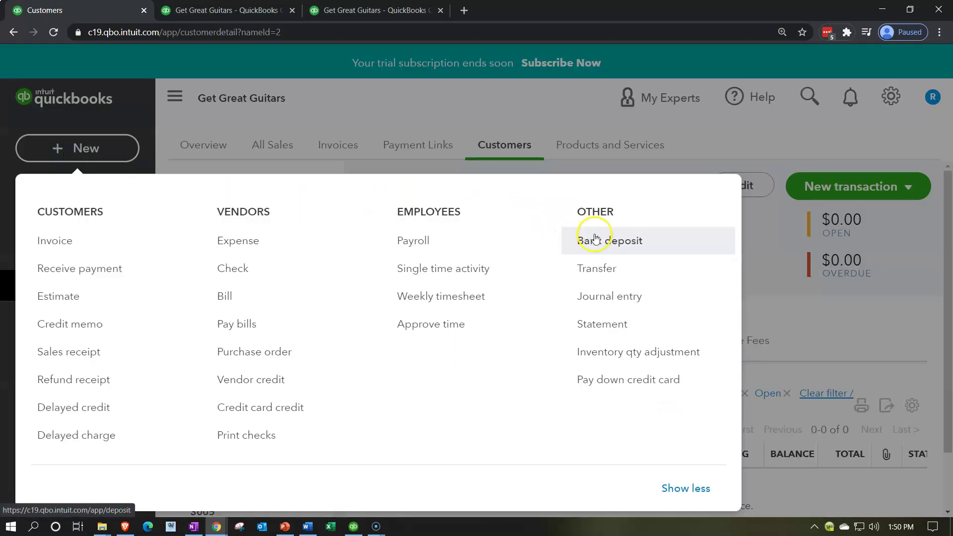
{"action": "left_click", "coordinate": [642, 241]}
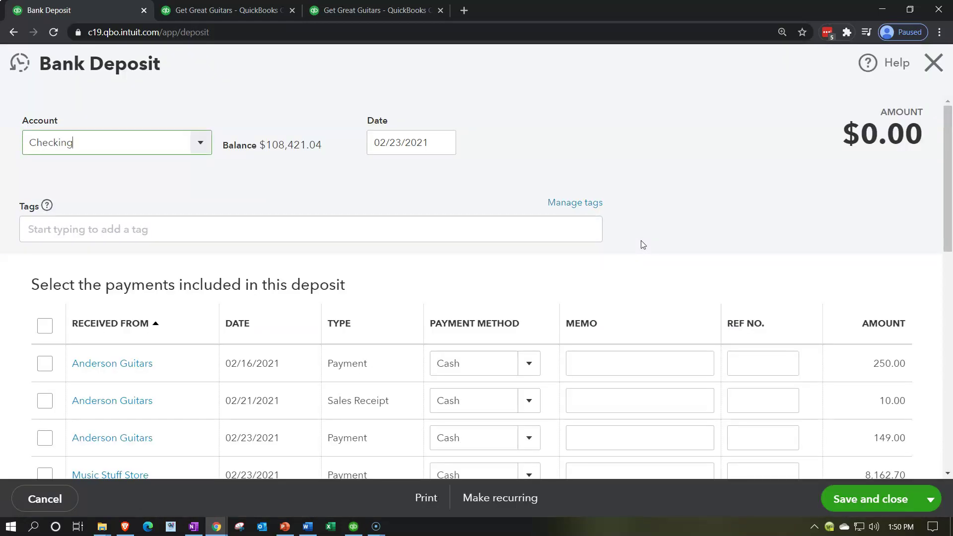
{"action": "scroll", "coordinate": [643, 244], "scroll_direction": "down", "scroll_amount": 3}
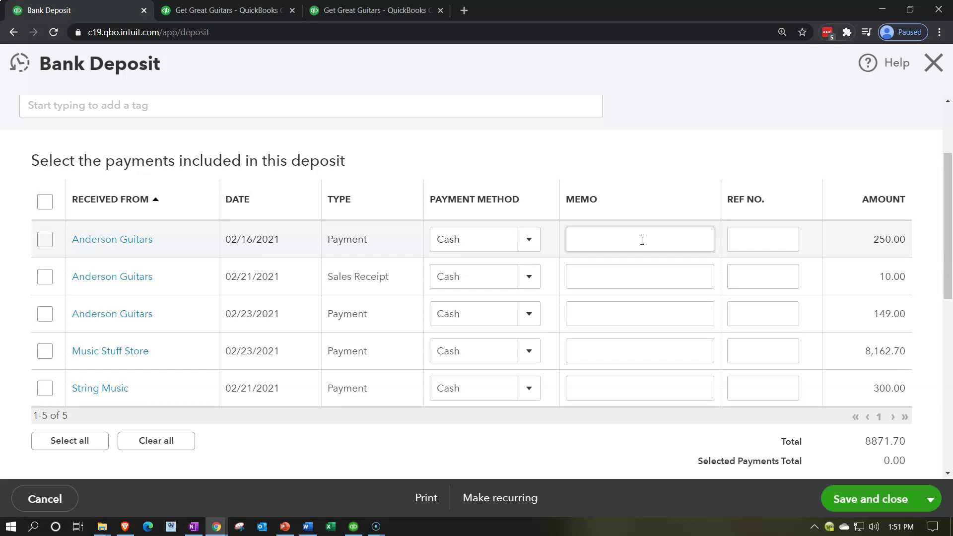
{"action": "left_click", "coordinate": [44, 240]}
{"action": "left_click", "coordinate": [45, 276]}
{"action": "left_click", "coordinate": [44, 276]}
{"action": "left_click", "coordinate": [45, 239]}
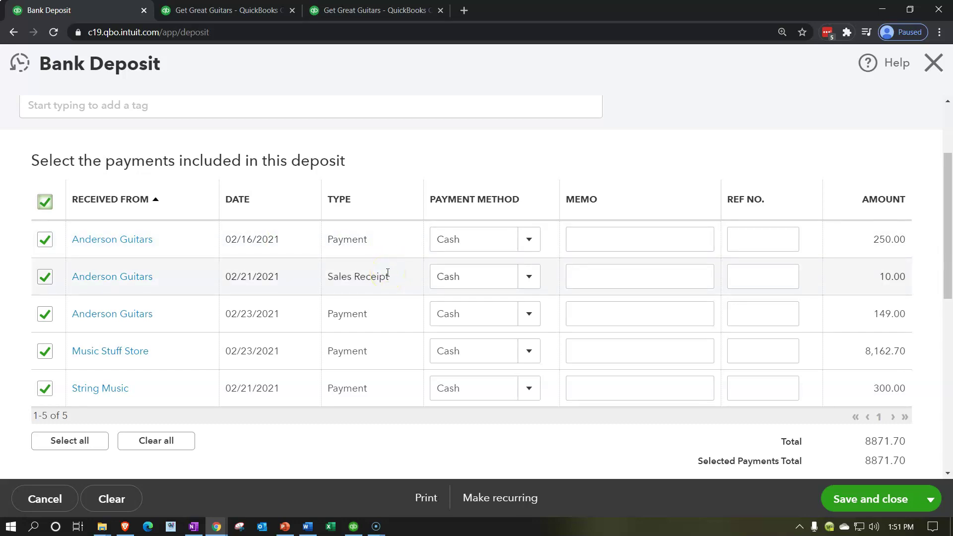
- Review the bank deposit's selected payments, additional funds section and total, and save and close the deposit
{"action": "scroll", "coordinate": [388, 273], "scroll_direction": "down", "scroll_amount": 4}
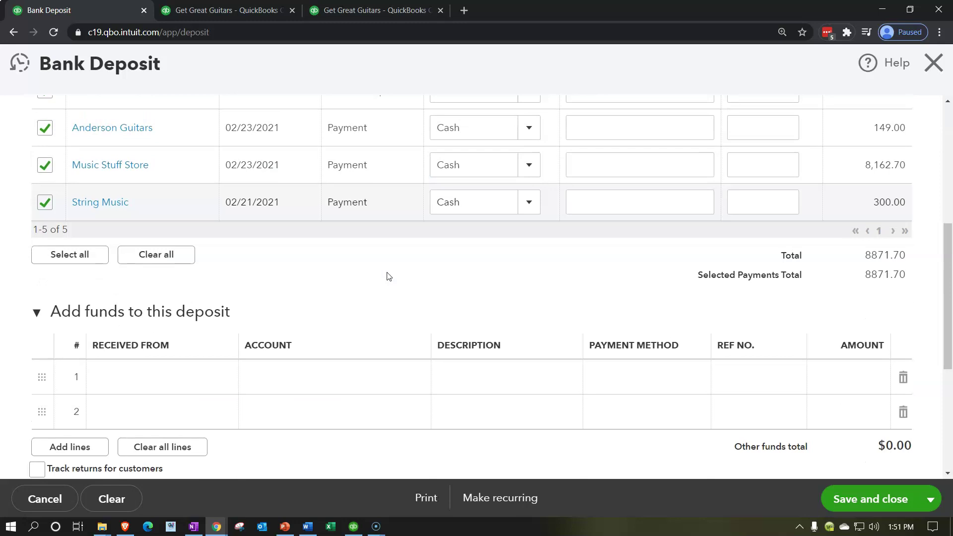
{"action": "scroll", "coordinate": [188, 328], "scroll_direction": "down", "scroll_amount": 3}
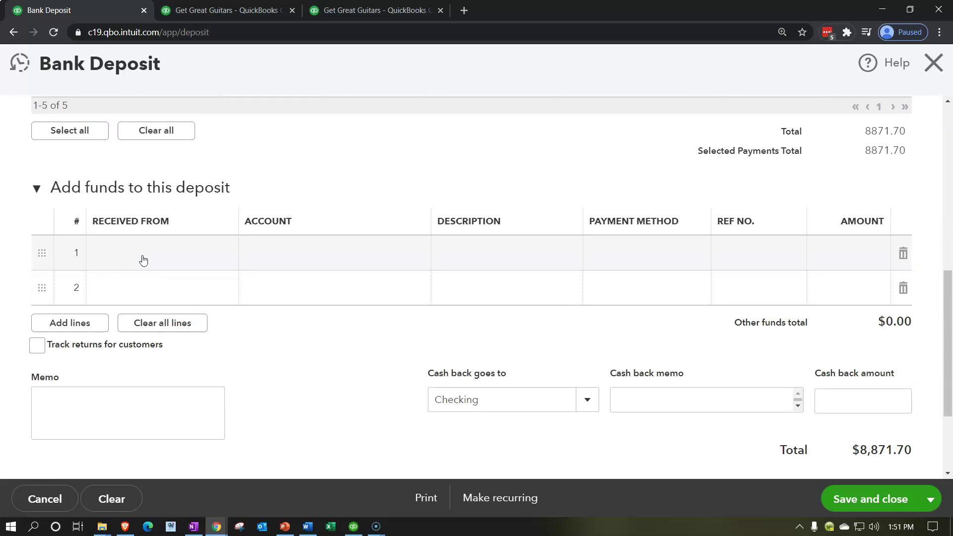
{"action": "scroll", "coordinate": [325, 294], "scroll_direction": "up", "scroll_amount": 5}
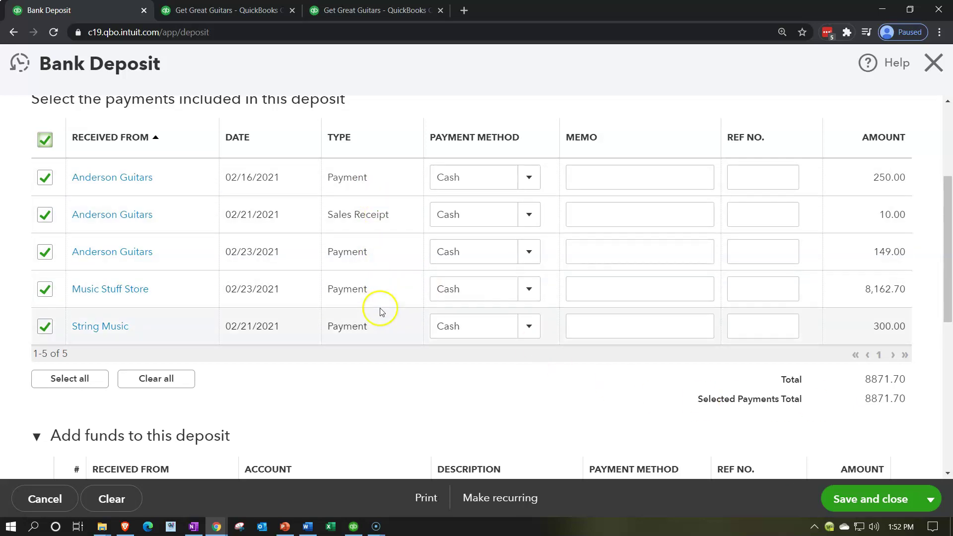
{"action": "scroll", "coordinate": [383, 362], "scroll_direction": "up", "scroll_amount": 4}
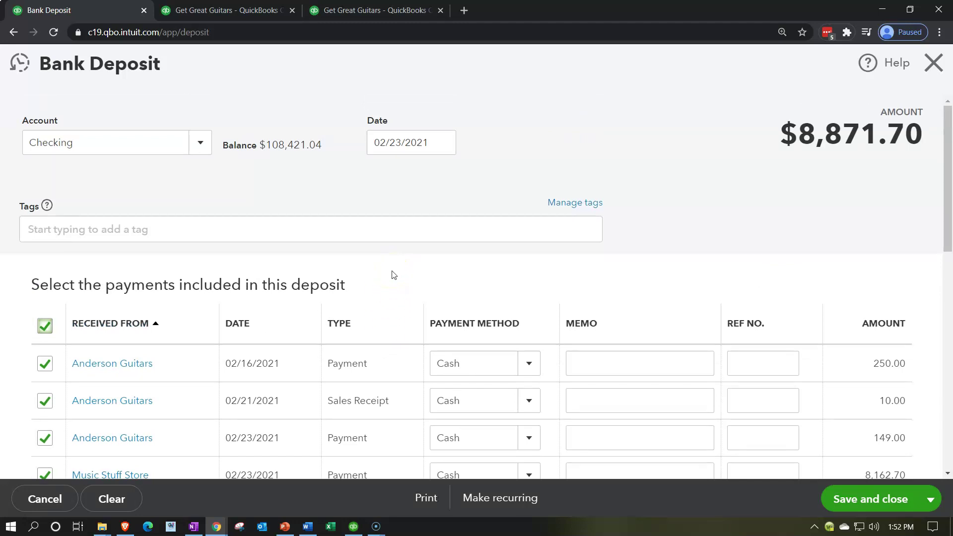
{"action": "left_click", "coordinate": [892, 502]}
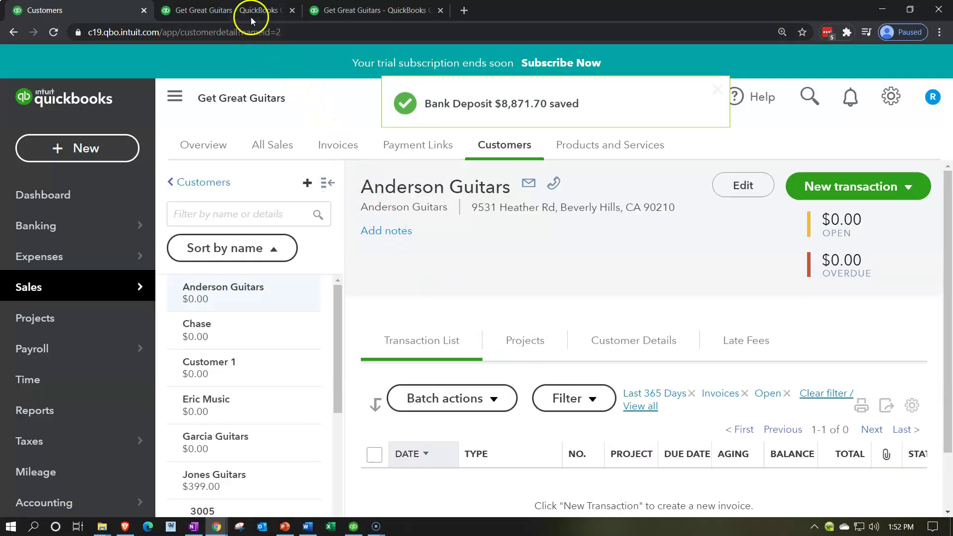
- Open the Checking transaction detail from the trial balance and locate the newly recorded 02/23/2021 deposit and its amount
{"action": "left_click", "coordinate": [251, 15]}
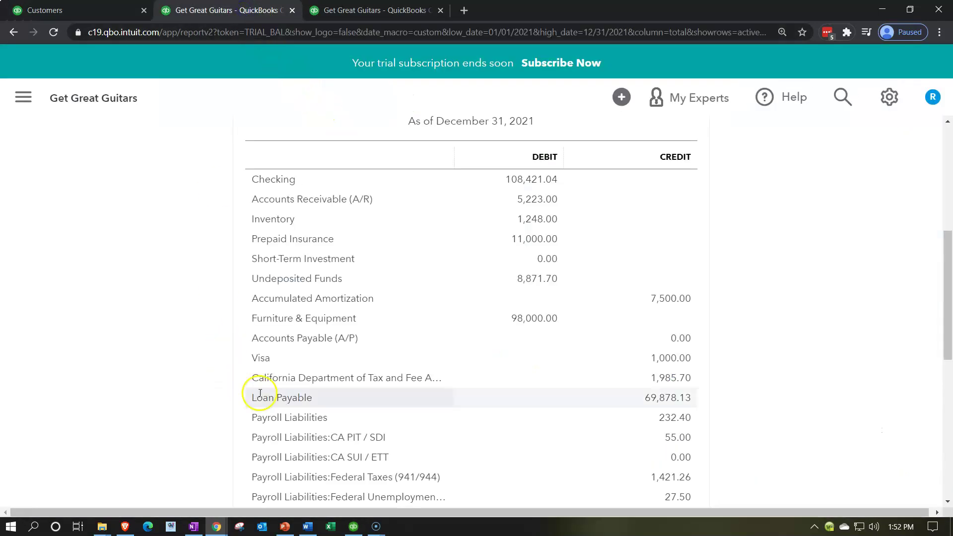
{"action": "scroll", "coordinate": [250, 390], "scroll_direction": "up", "scroll_amount": 1}
{"action": "left_click", "coordinate": [525, 243]}
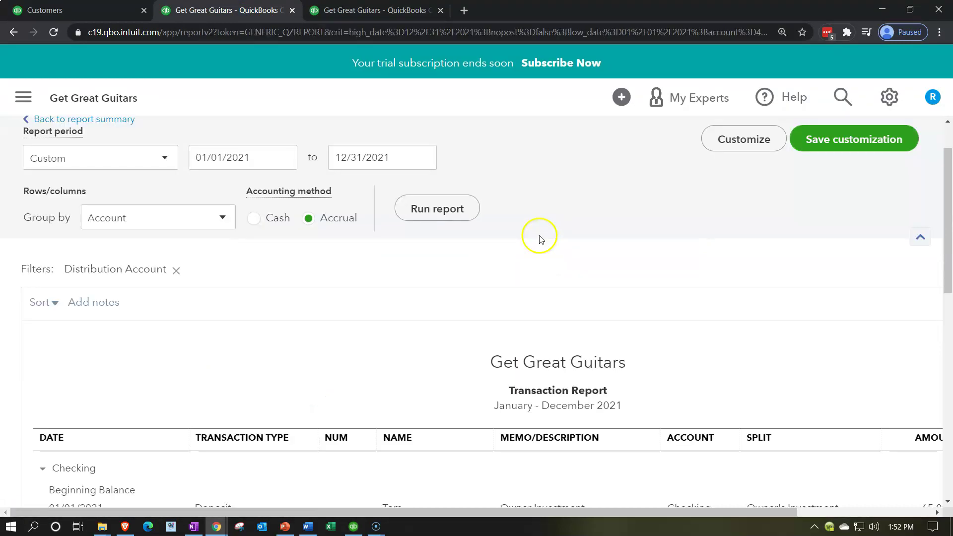
{"action": "scroll", "coordinate": [541, 235], "scroll_direction": "down", "scroll_amount": 3}
{"action": "scroll", "coordinate": [540, 236], "scroll_direction": "down", "scroll_amount": 5}
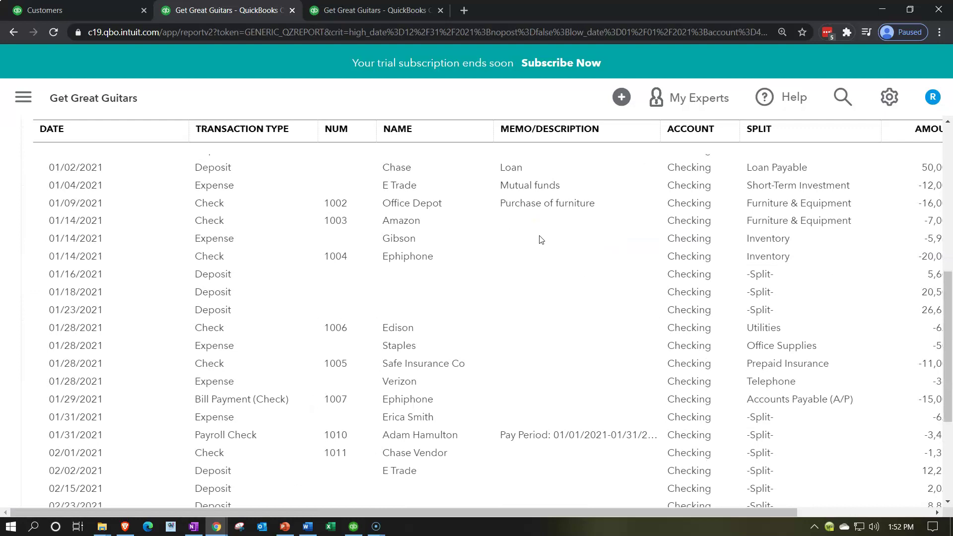
{"action": "scroll", "coordinate": [437, 278], "scroll_direction": "down", "scroll_amount": 4}
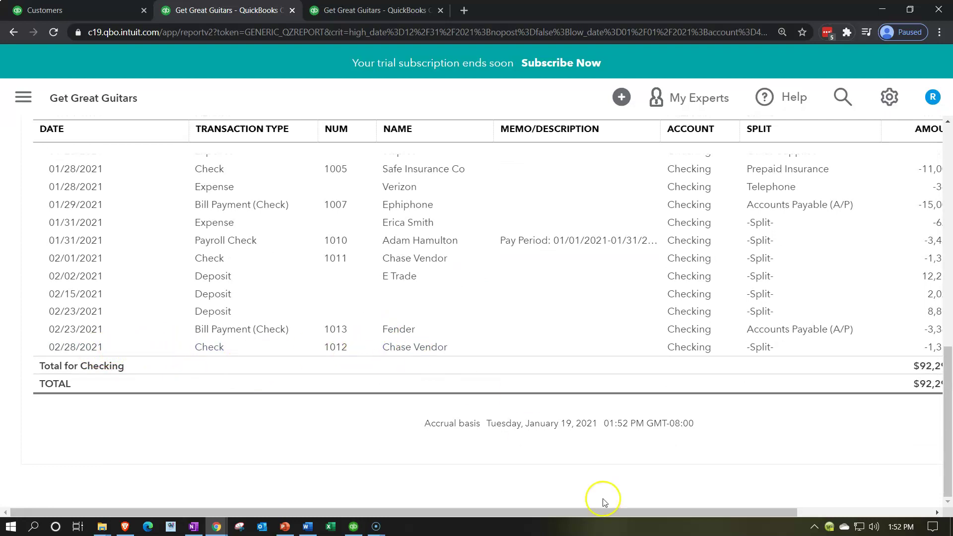
{"action": "left_click_drag", "start_coordinate": [677, 515], "coordinate": [752, 515]}
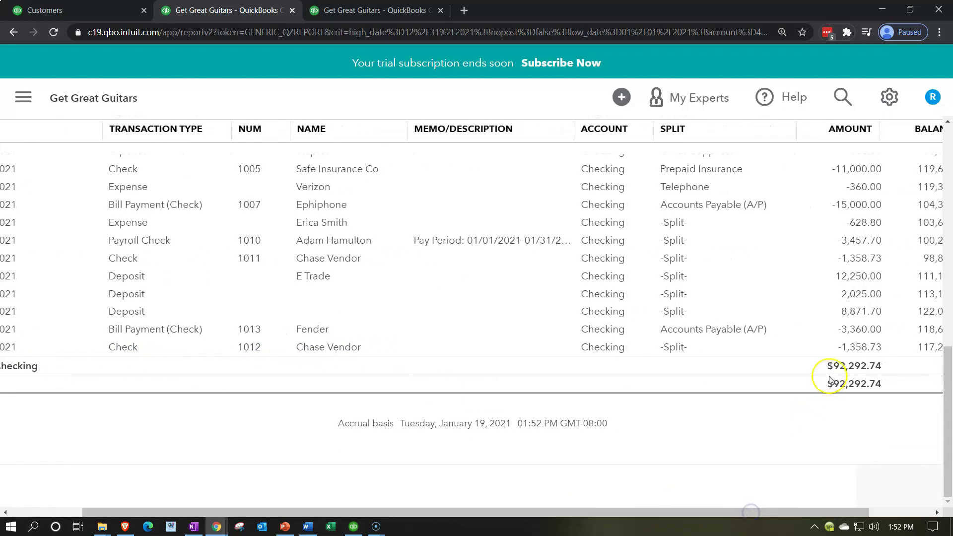
- Examine the payments included in the 02/23/2021 Checking deposit, close it, and return to the trial balance
{"action": "left_click", "coordinate": [862, 317]}
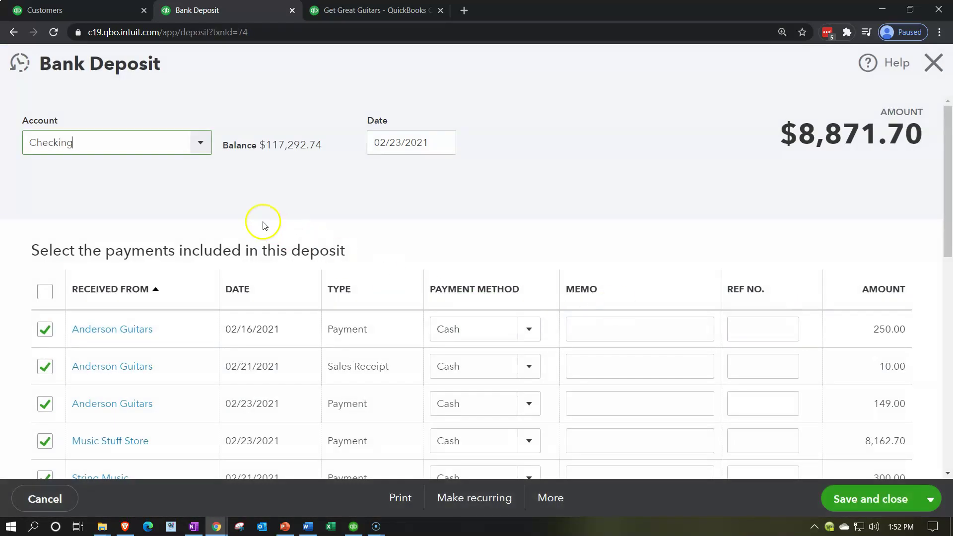
{"action": "left_click", "coordinate": [934, 63]}
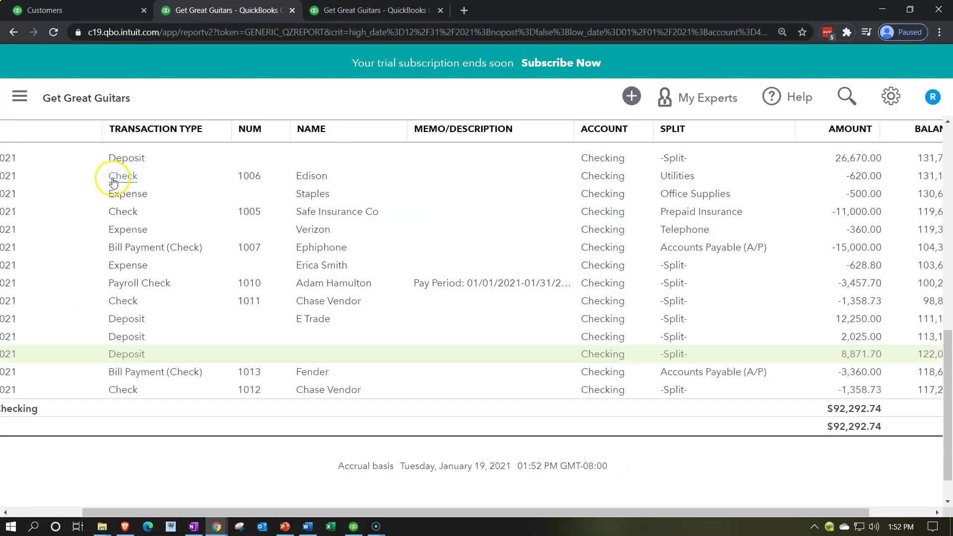
{"action": "scroll", "coordinate": [53, 224], "scroll_direction": "up", "scroll_amount": 10}
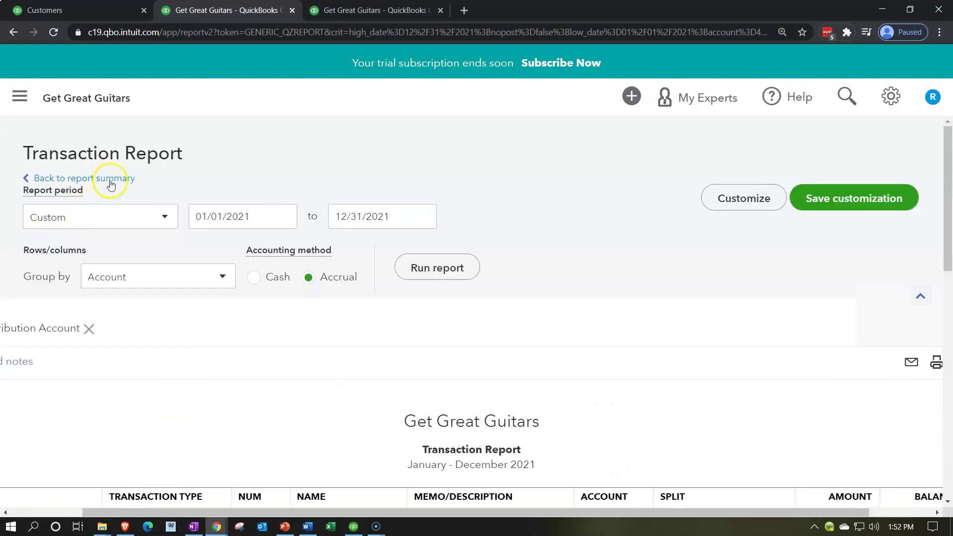
{"action": "left_click", "coordinate": [114, 179]}
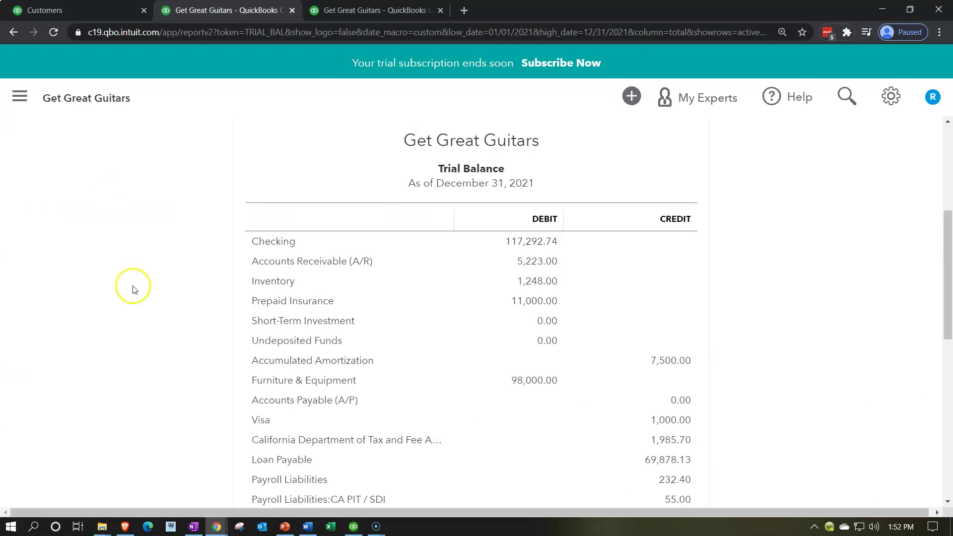
- Examine the payments and 02/23/2021 deposits in the Undeposited Funds transaction detail, with the amount column in view
{"action": "left_click", "coordinate": [545, 342]}
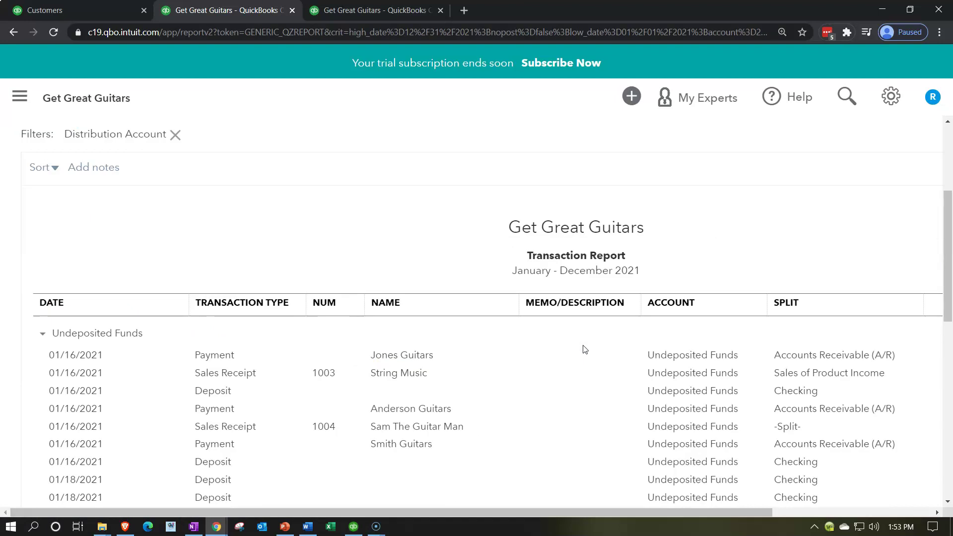
{"action": "scroll", "coordinate": [400, 387], "scroll_direction": "down", "scroll_amount": 3}
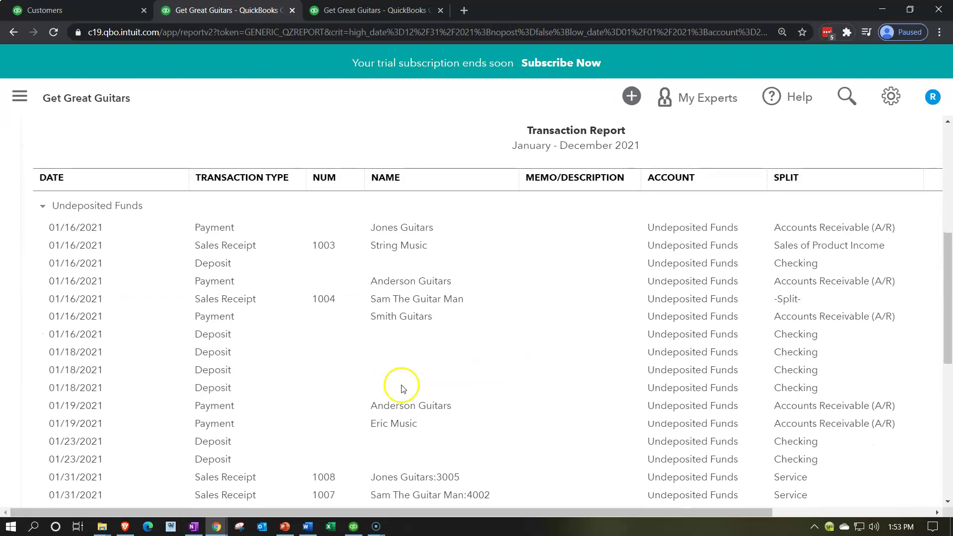
{"action": "scroll", "coordinate": [402, 388], "scroll_direction": "down", "scroll_amount": 8}
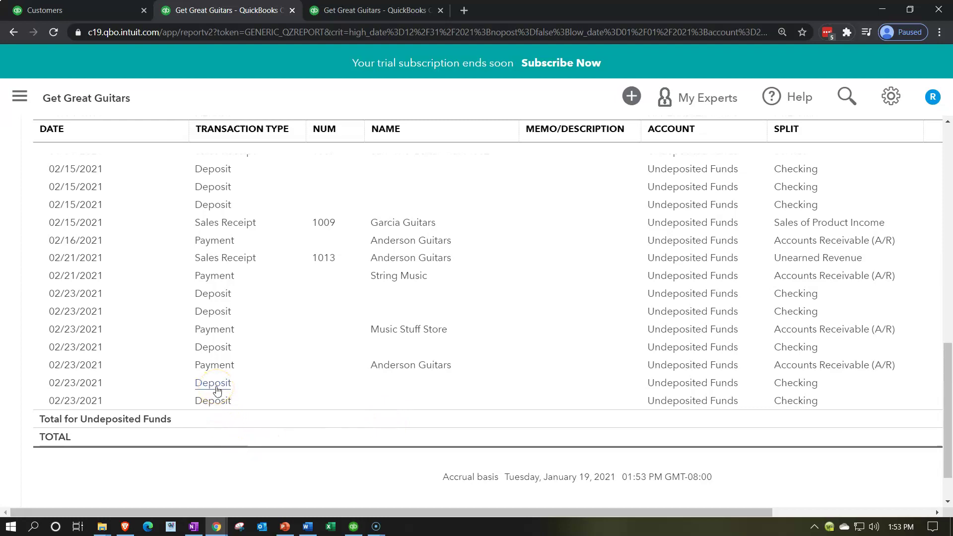
{"action": "key", "text": "ctrl+minus"}
{"action": "key", "text": "ctrl+minus"}
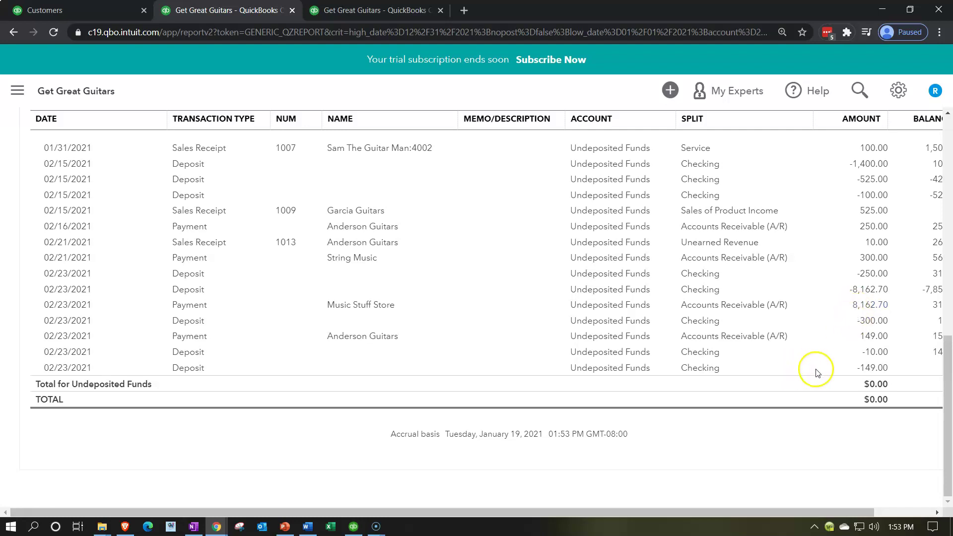
- Check the bank deposit behind the last 02/23/2021 Undeposited Funds entry, close it, and return to the trial balance
{"action": "left_click", "coordinate": [865, 368]}
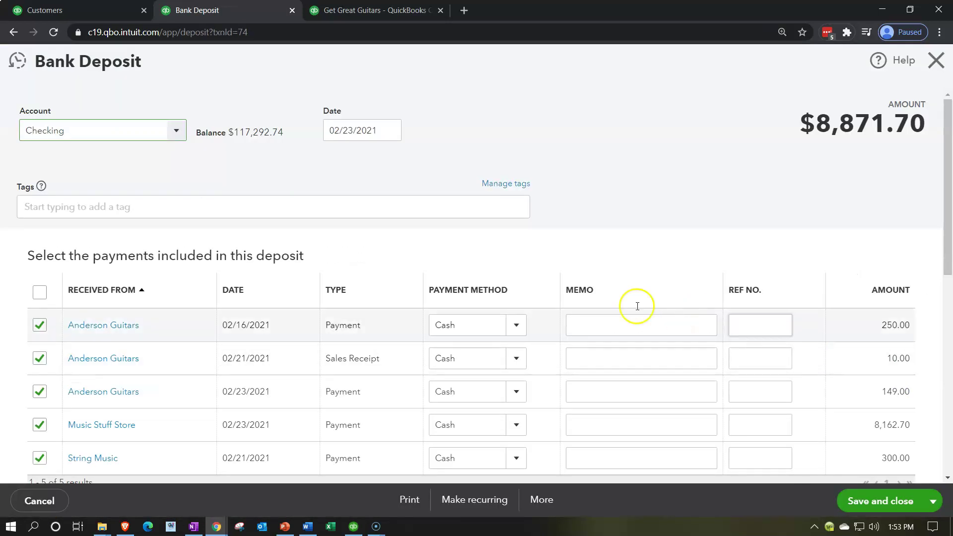
{"action": "scroll", "coordinate": [636, 308], "scroll_direction": "down", "scroll_amount": 3}
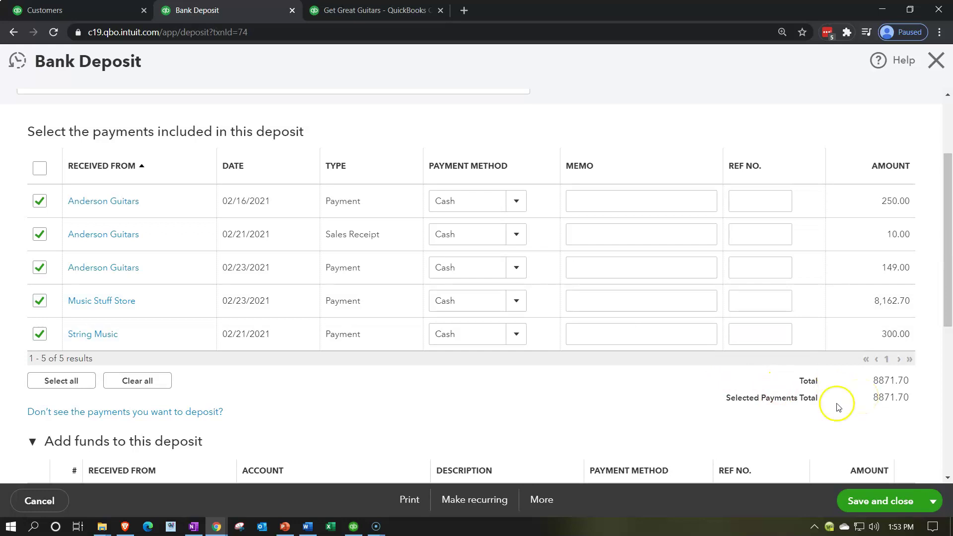
{"action": "scroll", "coordinate": [517, 380], "scroll_direction": "up", "scroll_amount": 3}
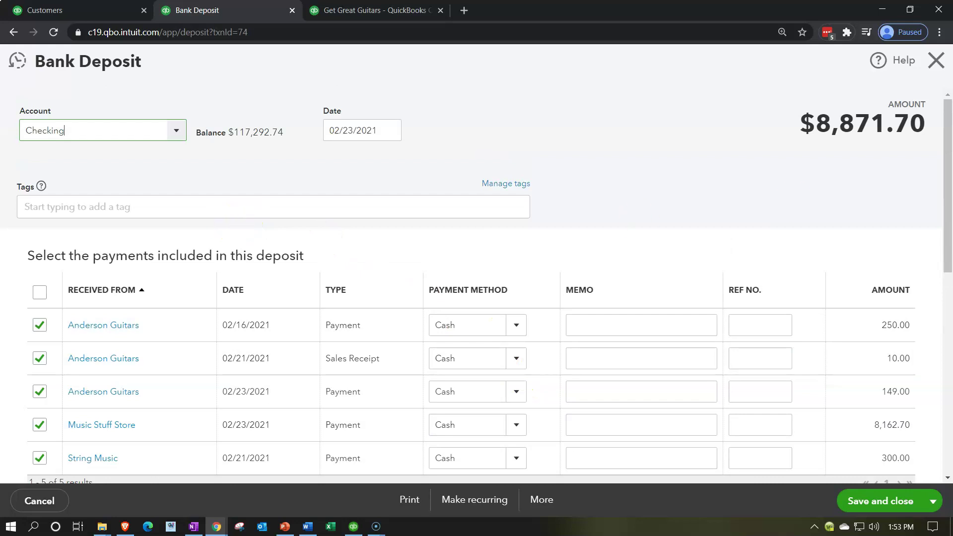
{"action": "left_click", "coordinate": [937, 60]}
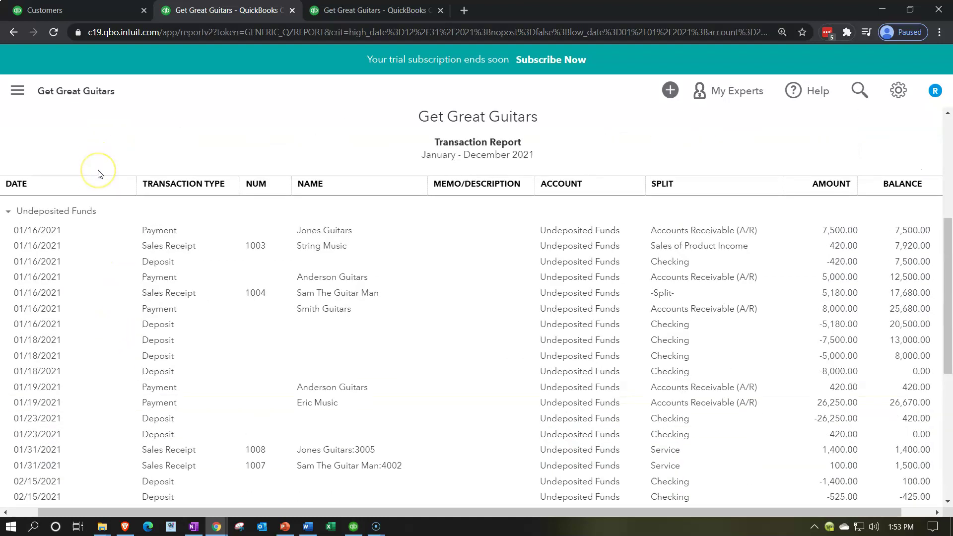
{"action": "scroll", "coordinate": [100, 175], "scroll_direction": "up", "scroll_amount": 2}
{"action": "left_click", "coordinate": [104, 162]}
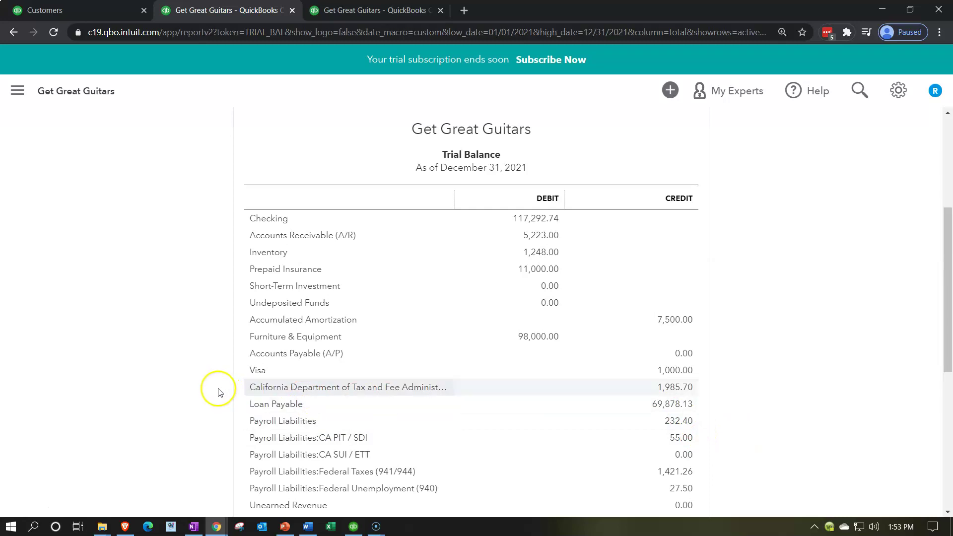
- Enlarge the trial balance to 125% and review its remaining accounts and the debit and credit totals
{"action": "key", "text": "ctrl+plus"}
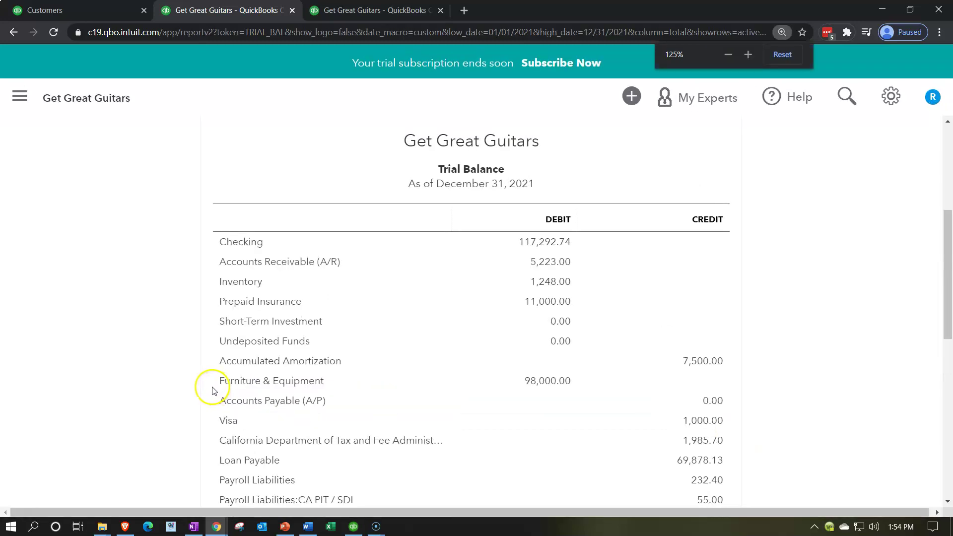
{"action": "scroll", "coordinate": [212, 391], "scroll_direction": "down", "scroll_amount": 7}
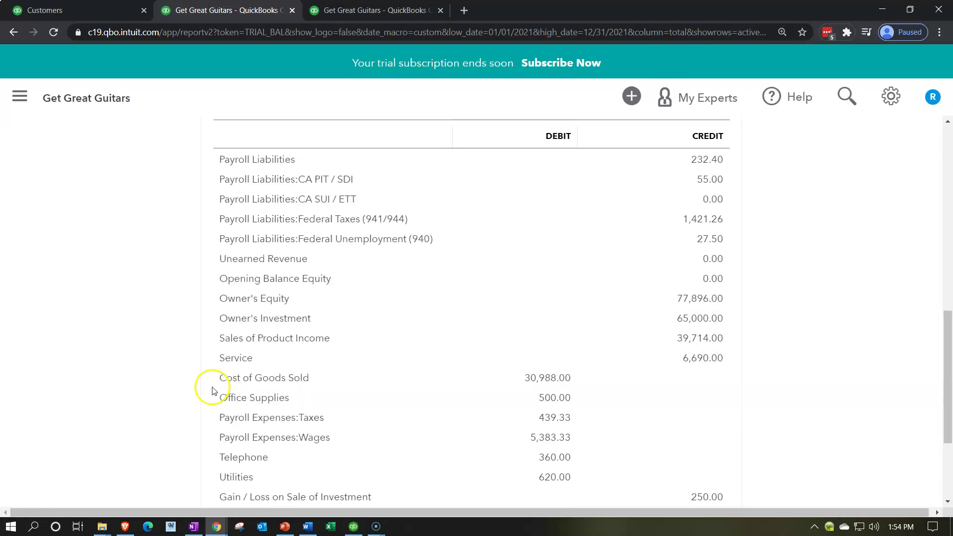
{"action": "scroll", "coordinate": [212, 391], "scroll_direction": "down", "scroll_amount": 1}
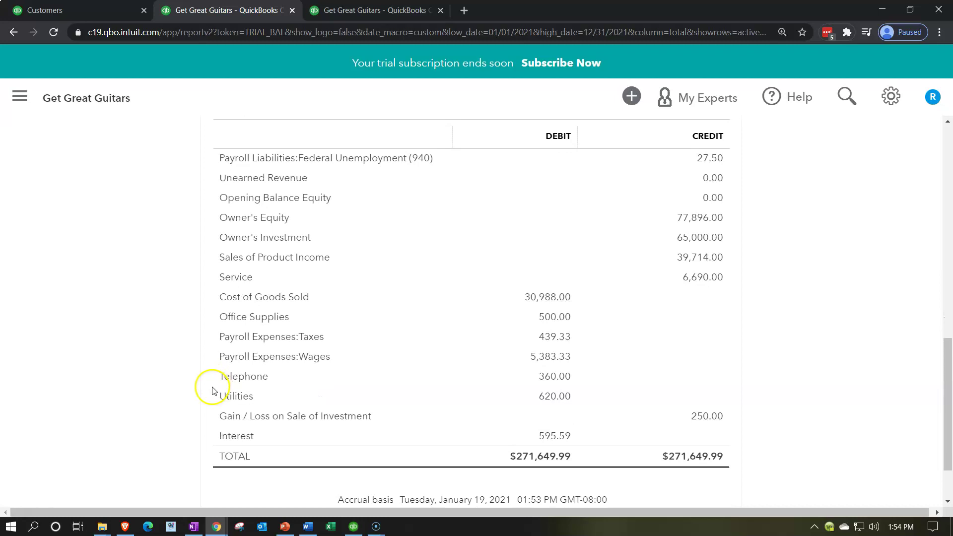